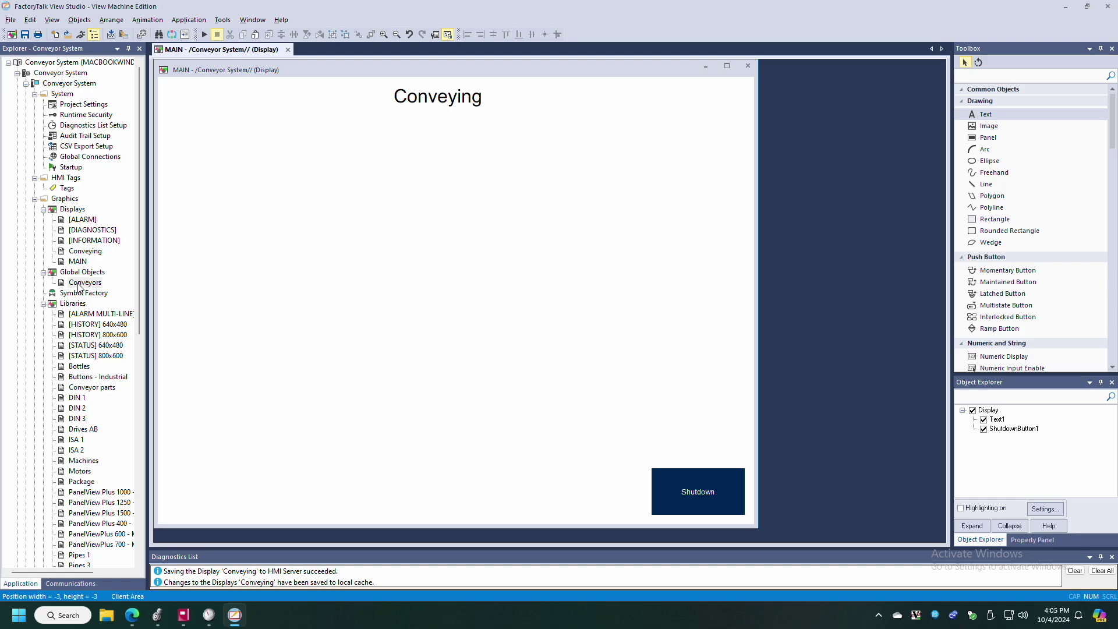
Open the Conveyors display from Graphics > Global Objects in the Explorer tree
left_click(84, 282)
left_click(88, 274)
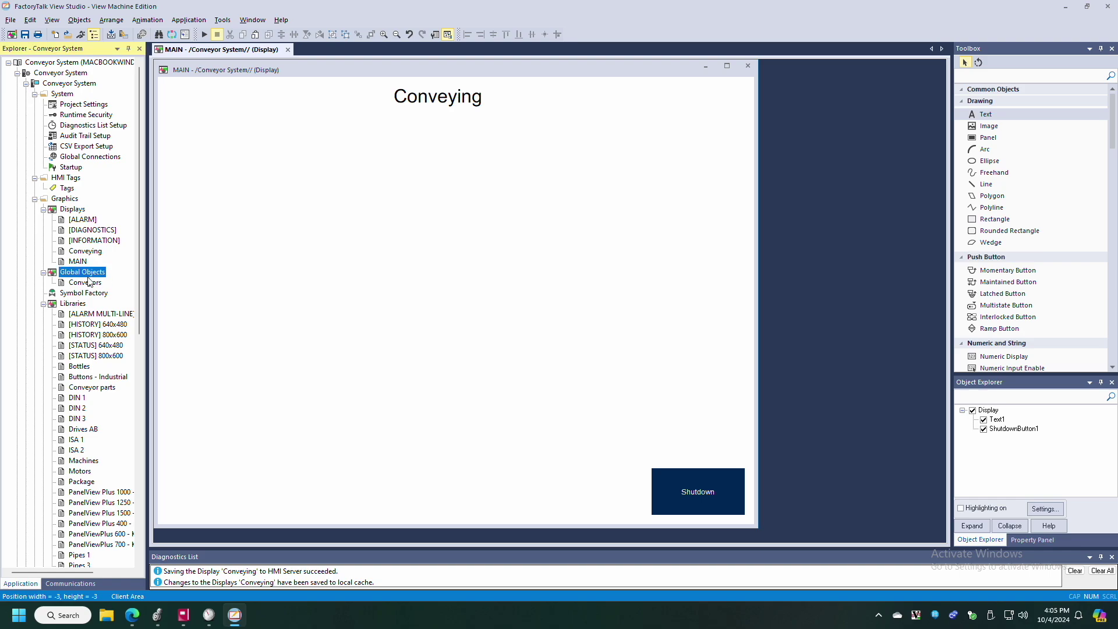
double_click(84, 283)
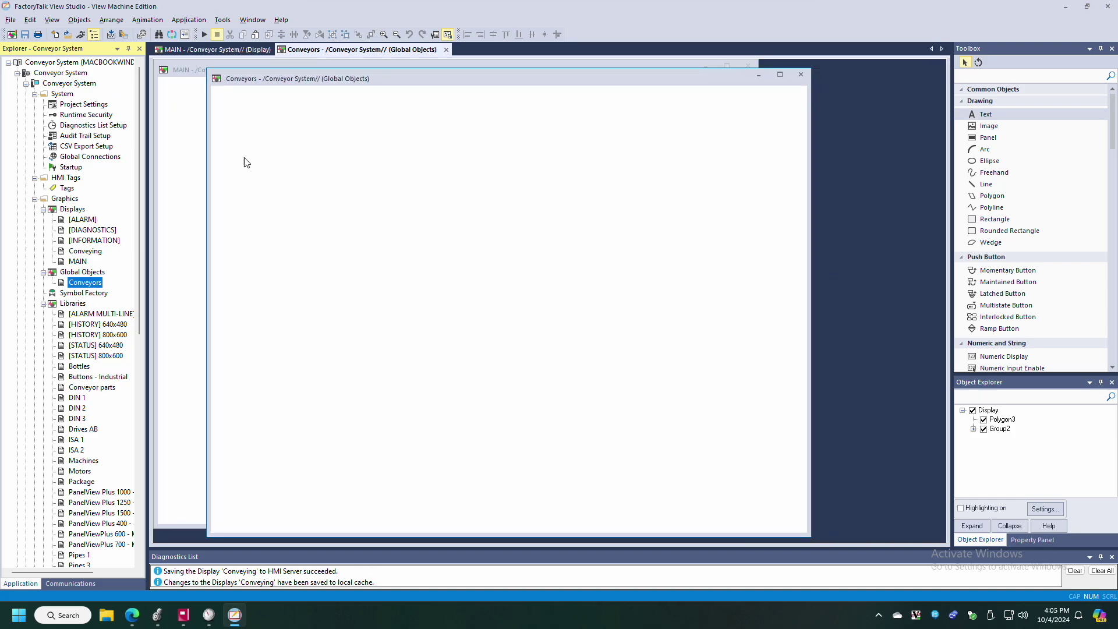
Drag a simple horizontal conveyor from Symbol Factory onto the Conveyors display and centre it
left_click(247, 108)
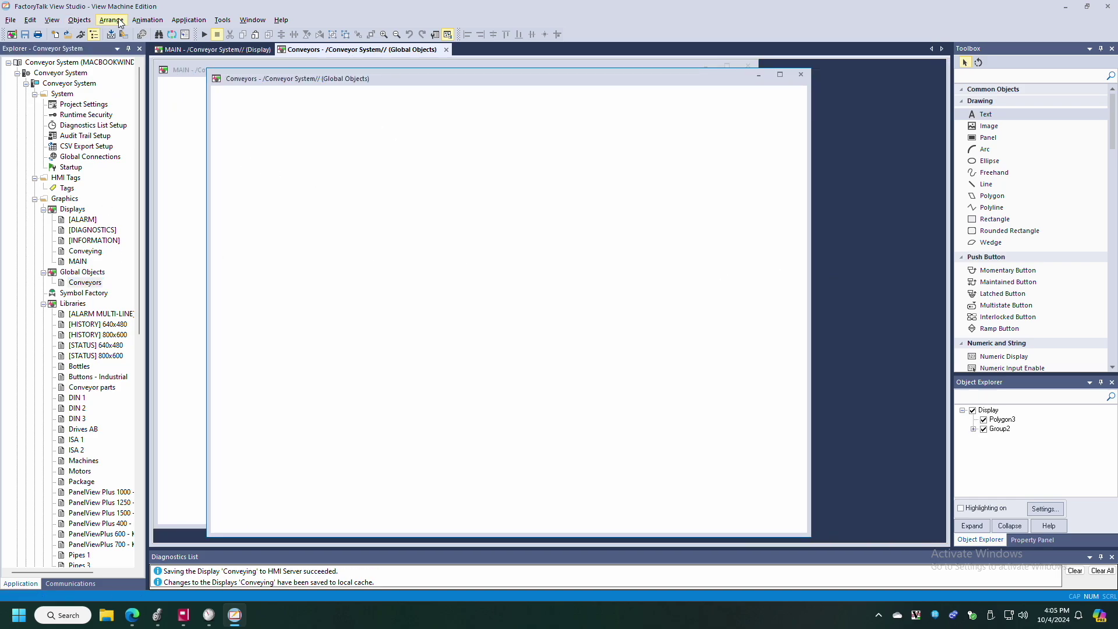
left_click(79, 20)
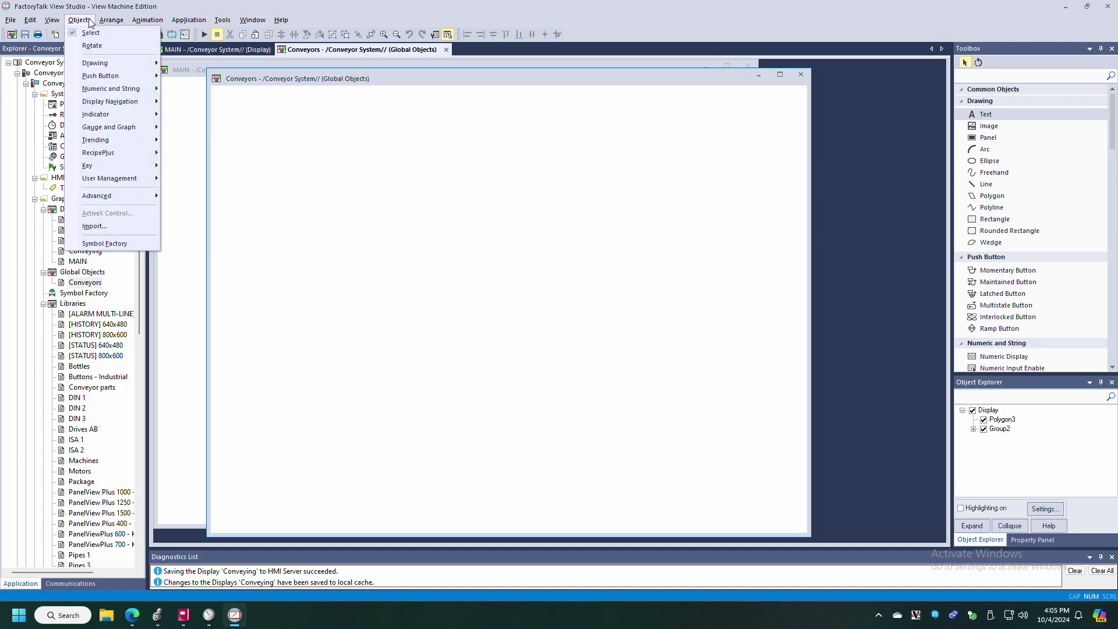
left_click(105, 244)
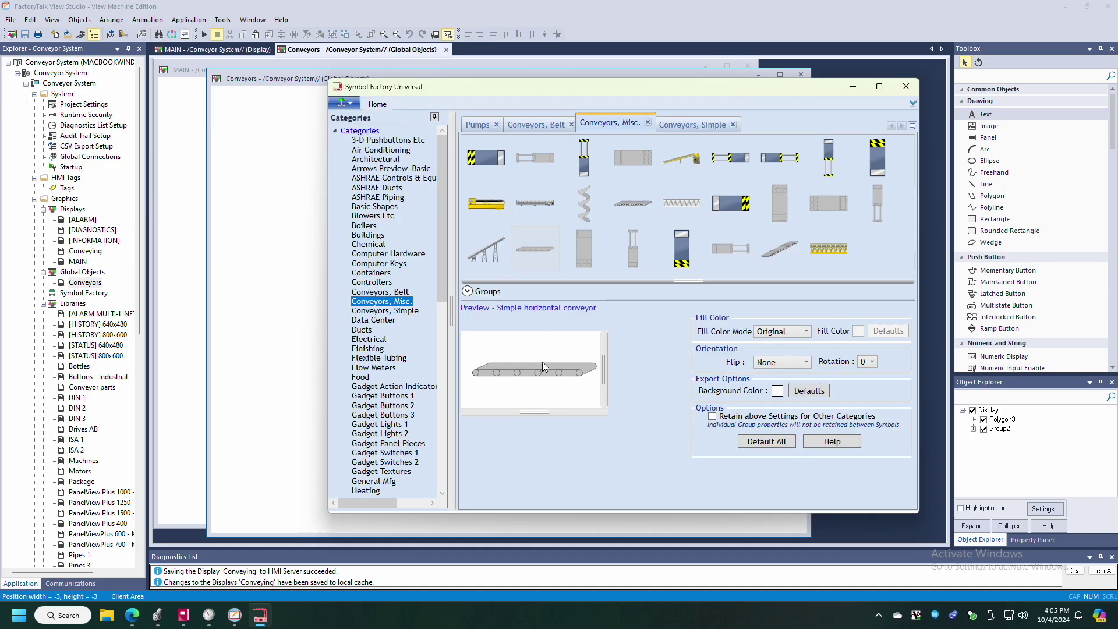
left_click_drag(546, 375, 258, 312)
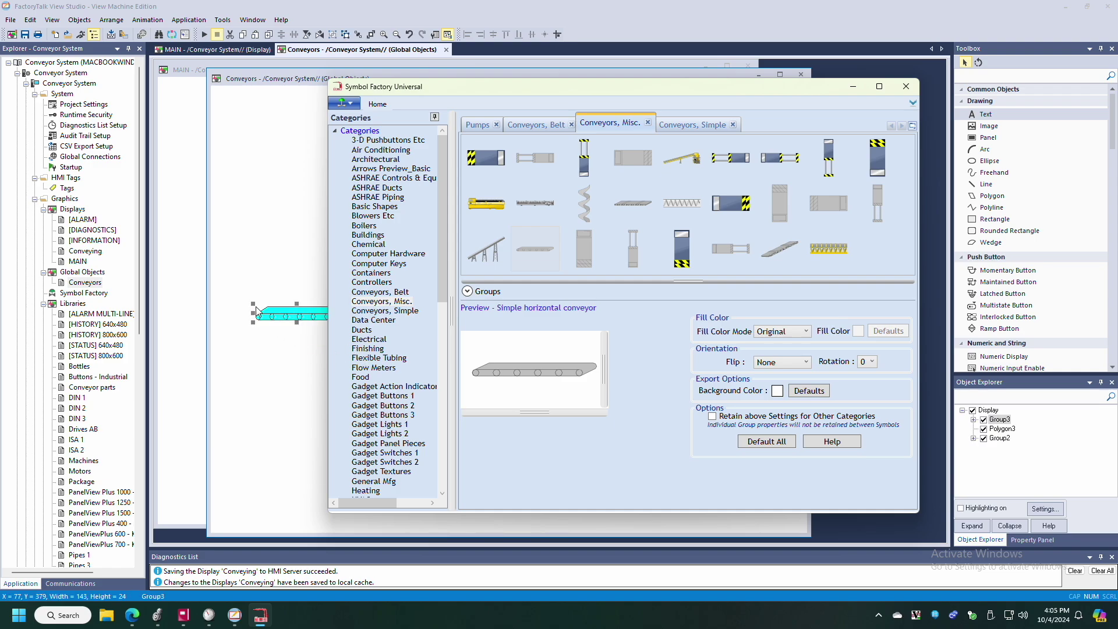
left_click(906, 87)
left_click_drag(308, 318, 491, 260)
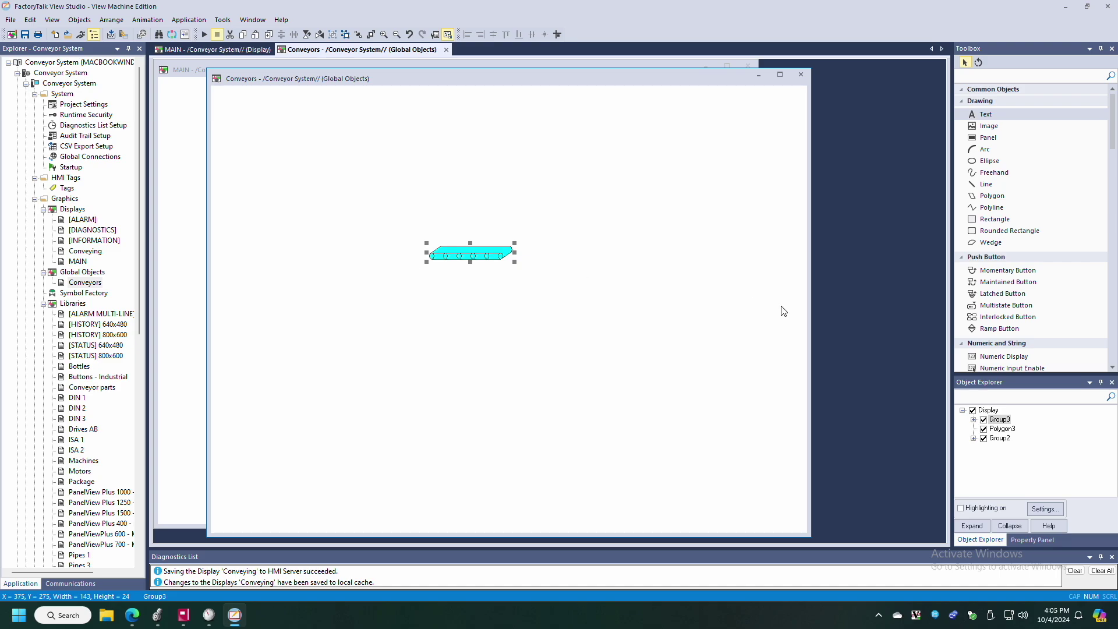
Draw a coloured String Display just below the conveyor
left_click(467, 254)
scroll(1002, 350, "down", 2)
left_click(1001, 323)
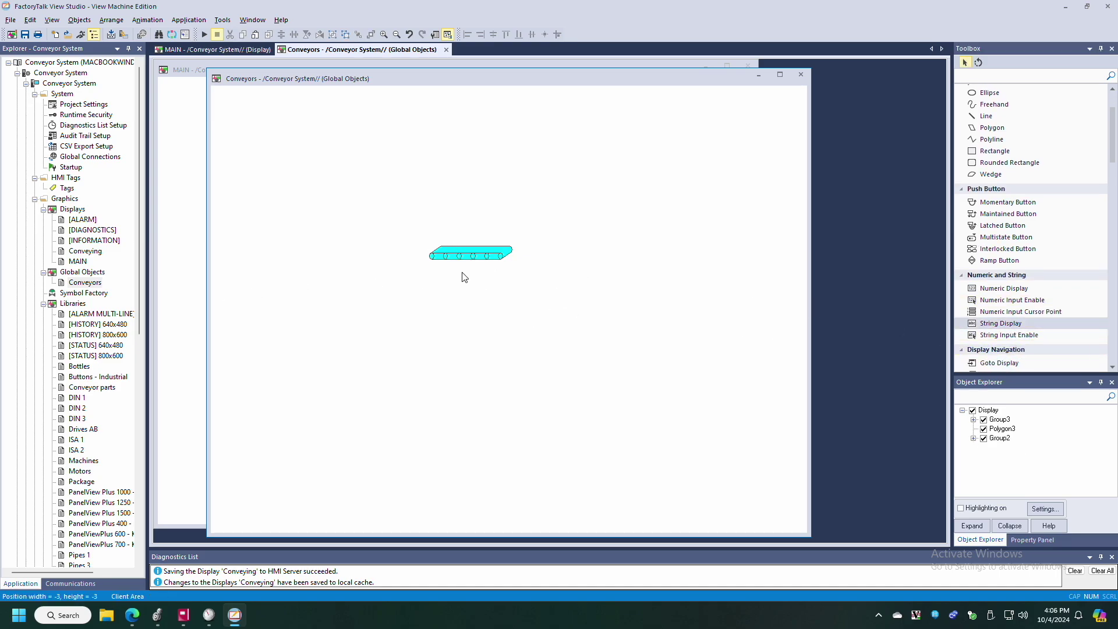
left_click_drag(436, 265, 541, 280)
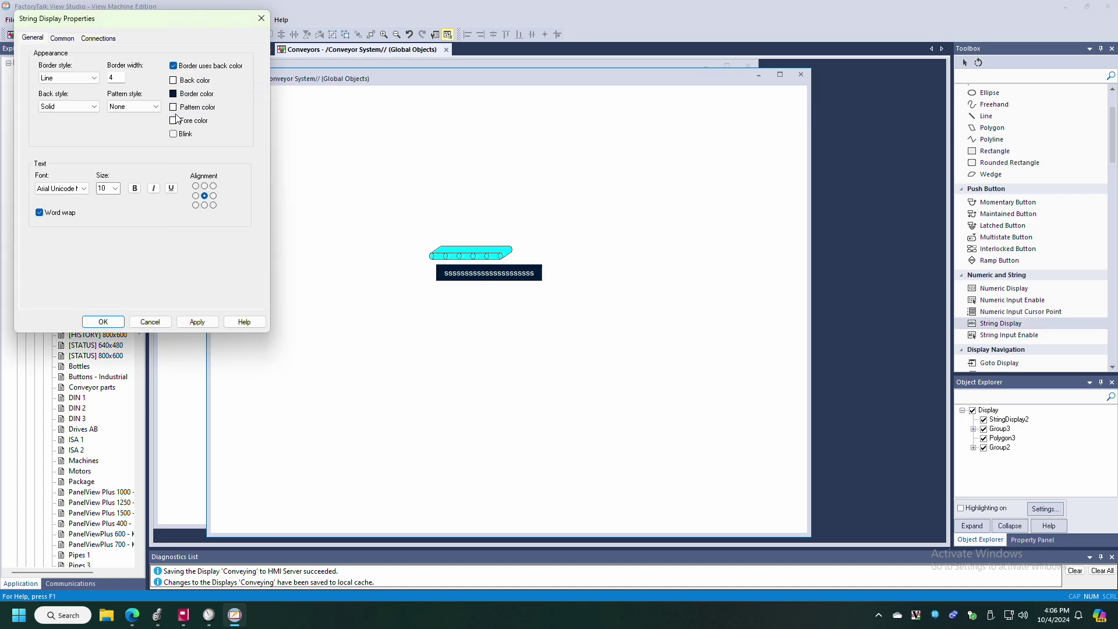
left_click(173, 94)
left_click(220, 192)
left_click(103, 321)
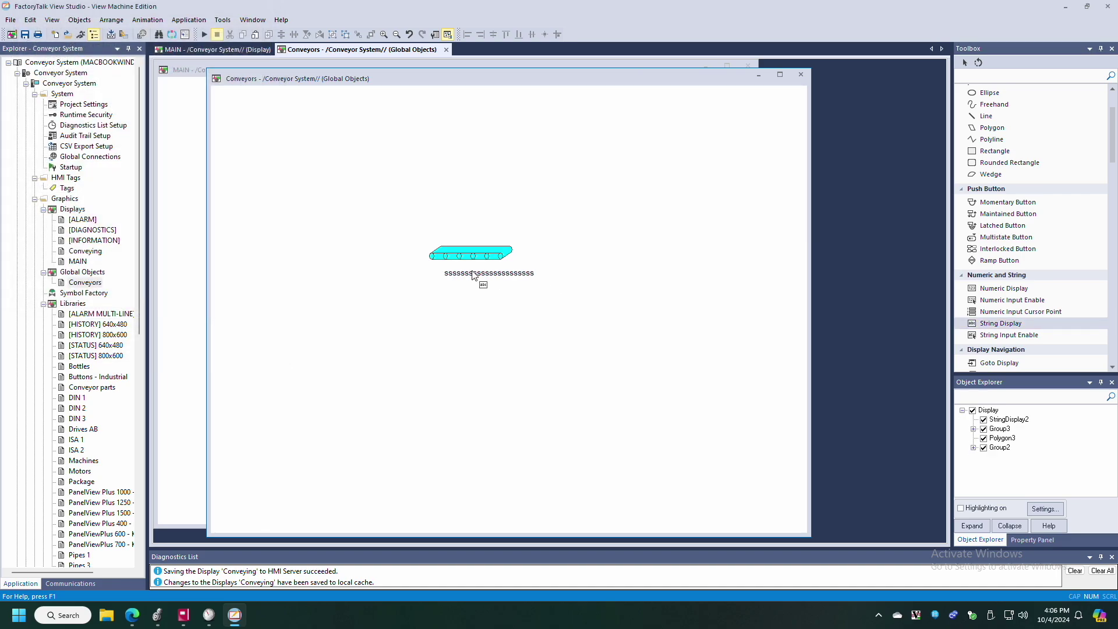
left_click_drag(493, 279, 481, 272)
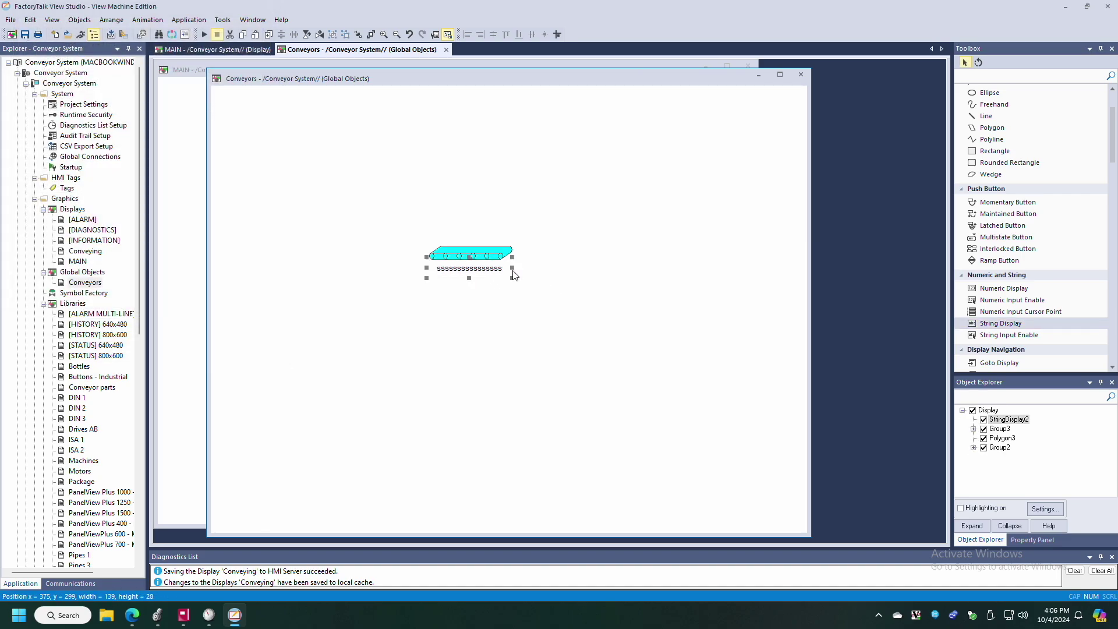
Group the conveyor and its string display into a single object with Arrange > Group
left_click(474, 262)
left_click_drag(372, 204, 414, 233)
left_click(417, 235)
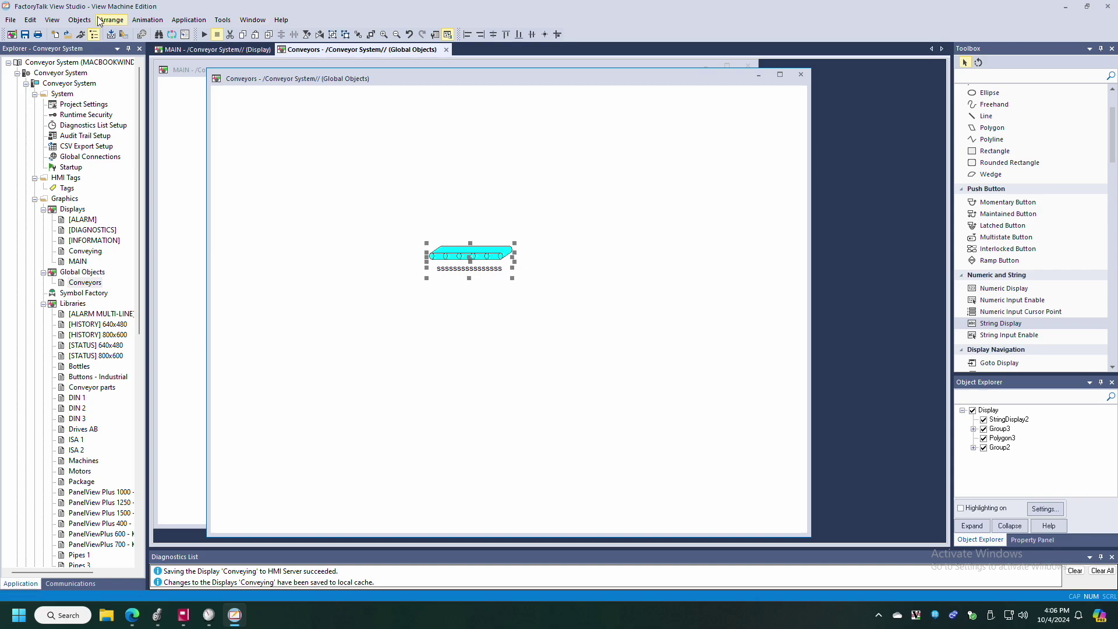
left_click(80, 19)
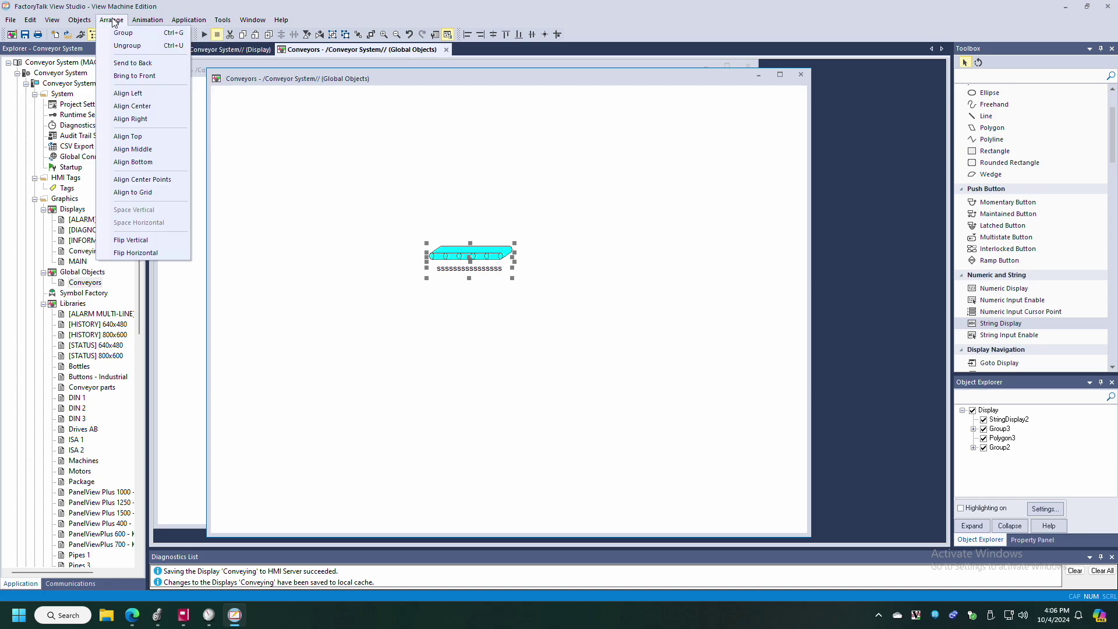
left_click(134, 32)
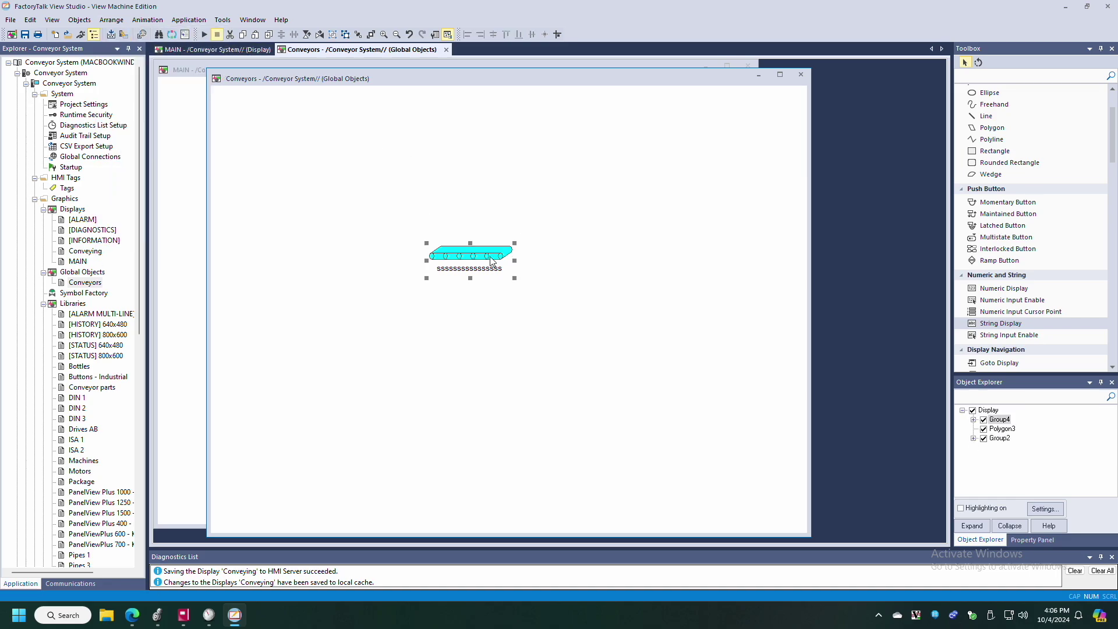
left_click(491, 186)
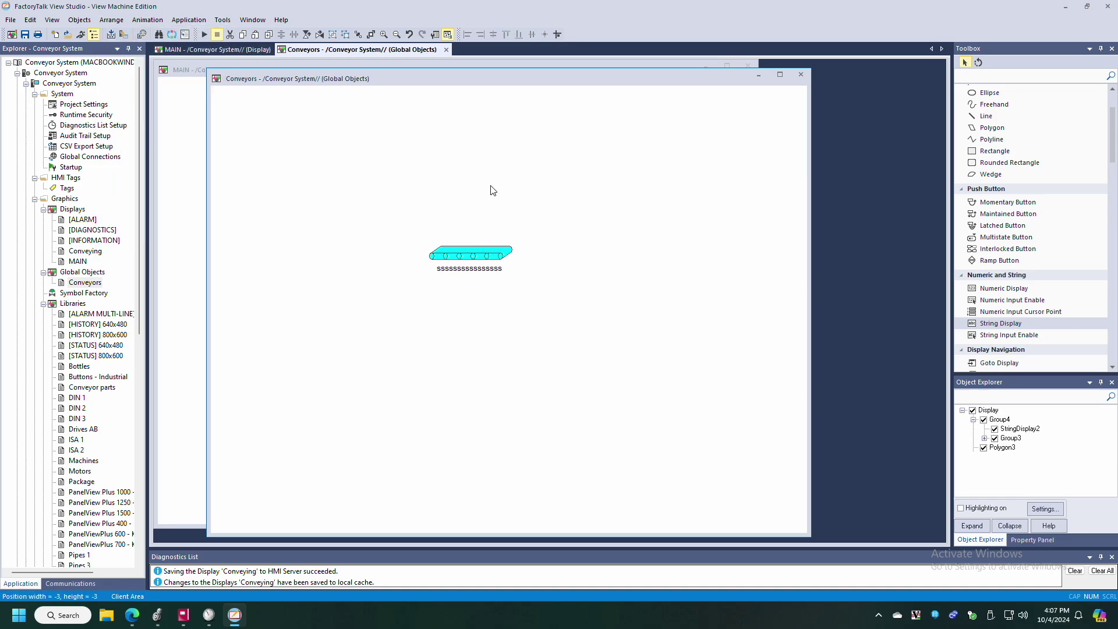
left_click(476, 257)
Define global object parameter #1 on the conveyor group with a motor description ('Mot')
right_click(476, 257)
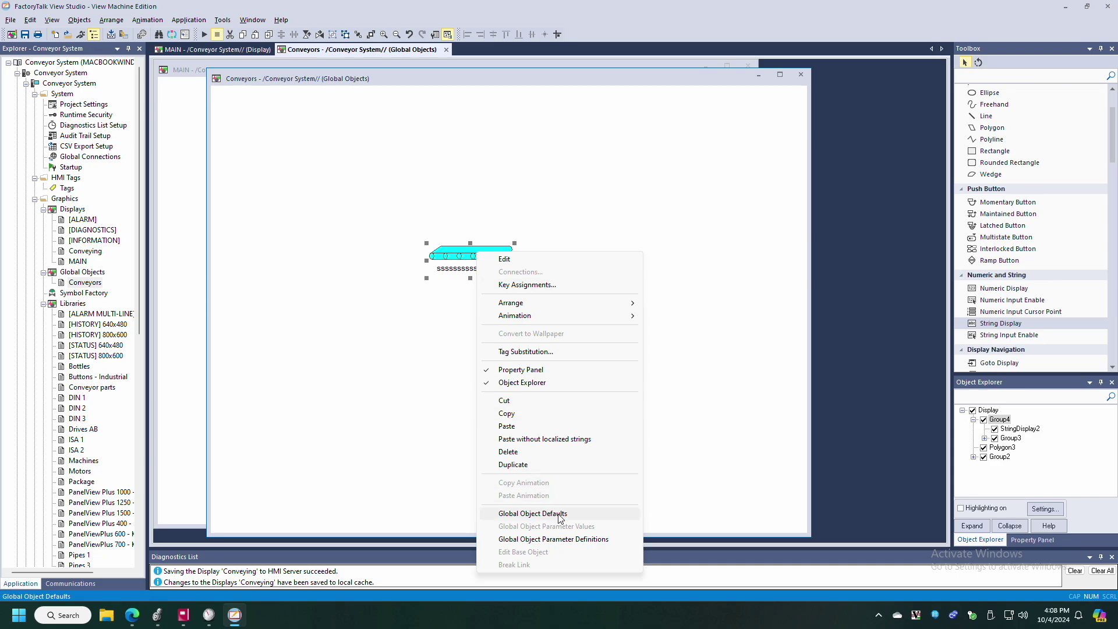
left_click(553, 539)
left_click(410, 239)
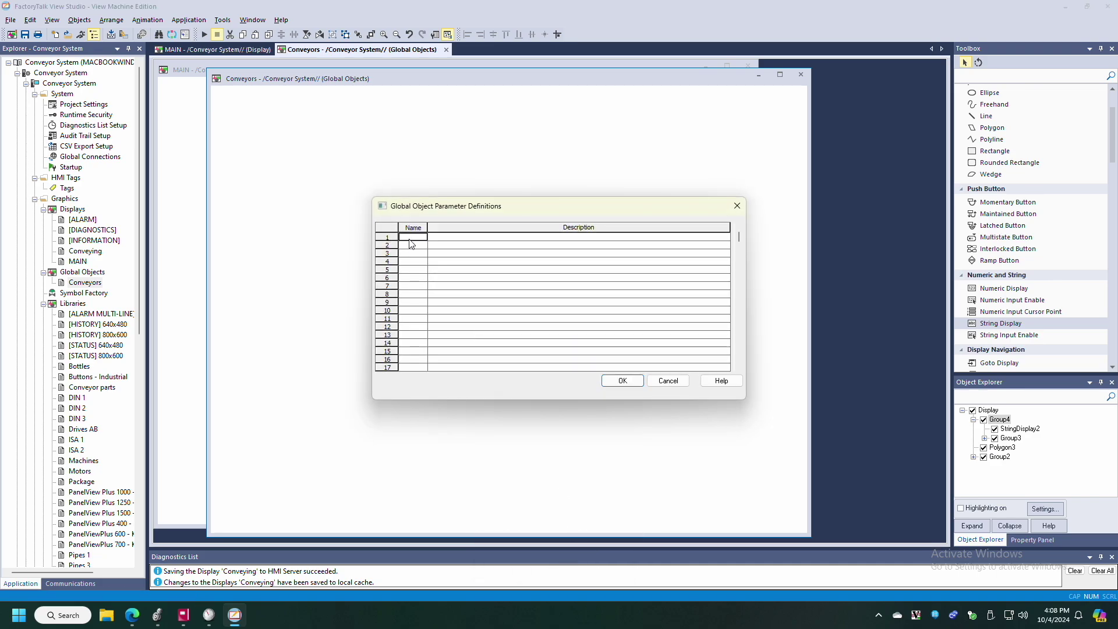
type("#1")
key("Tab")
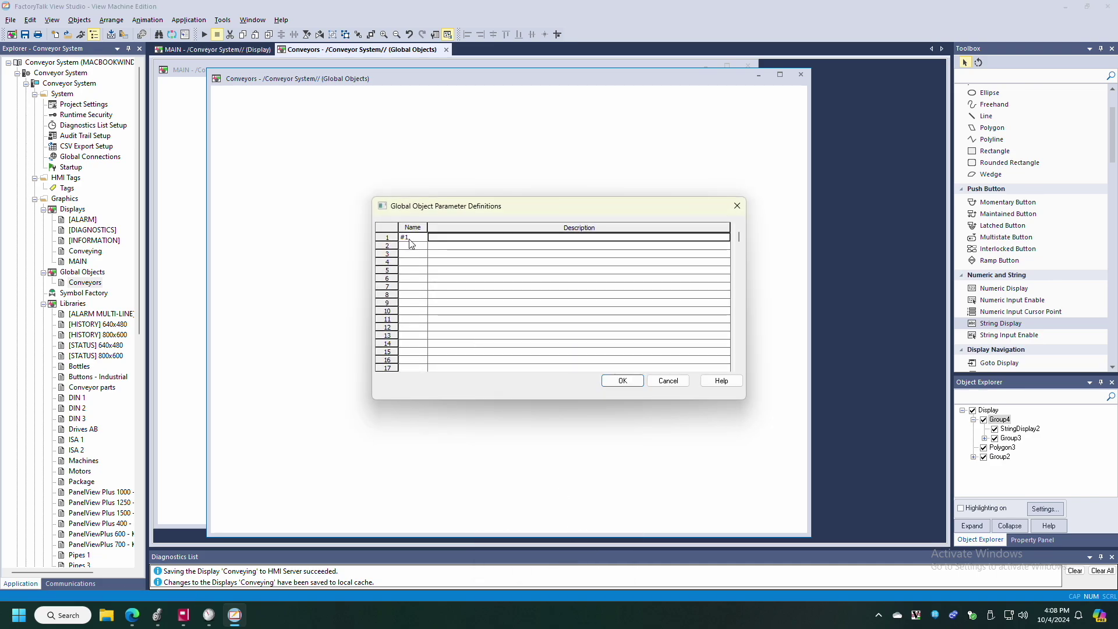
type("Motor UDT")
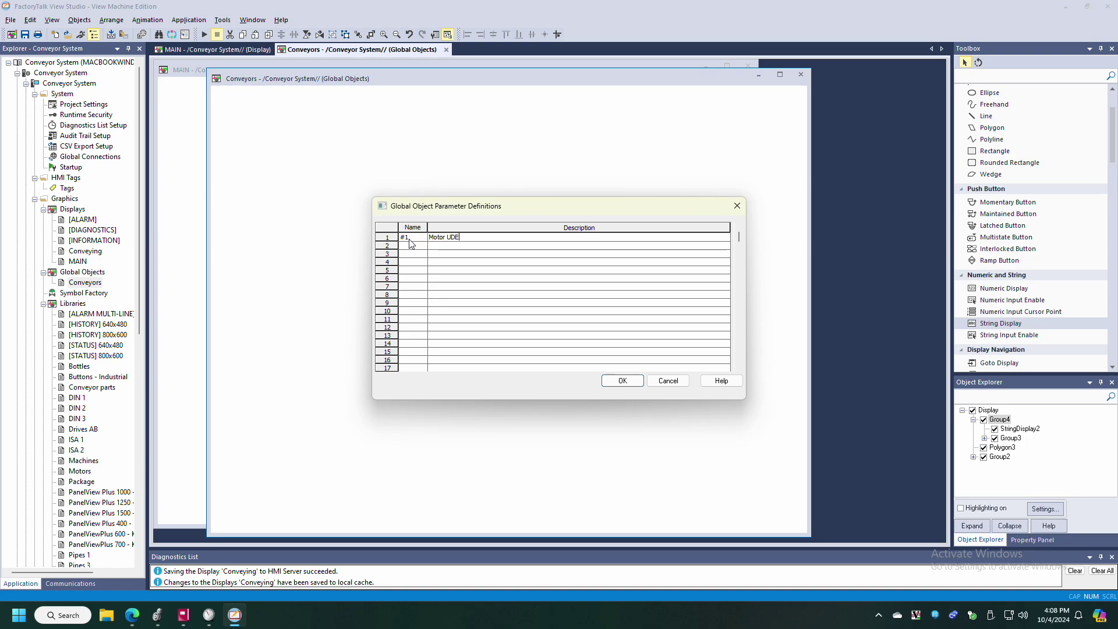
left_click(622, 380)
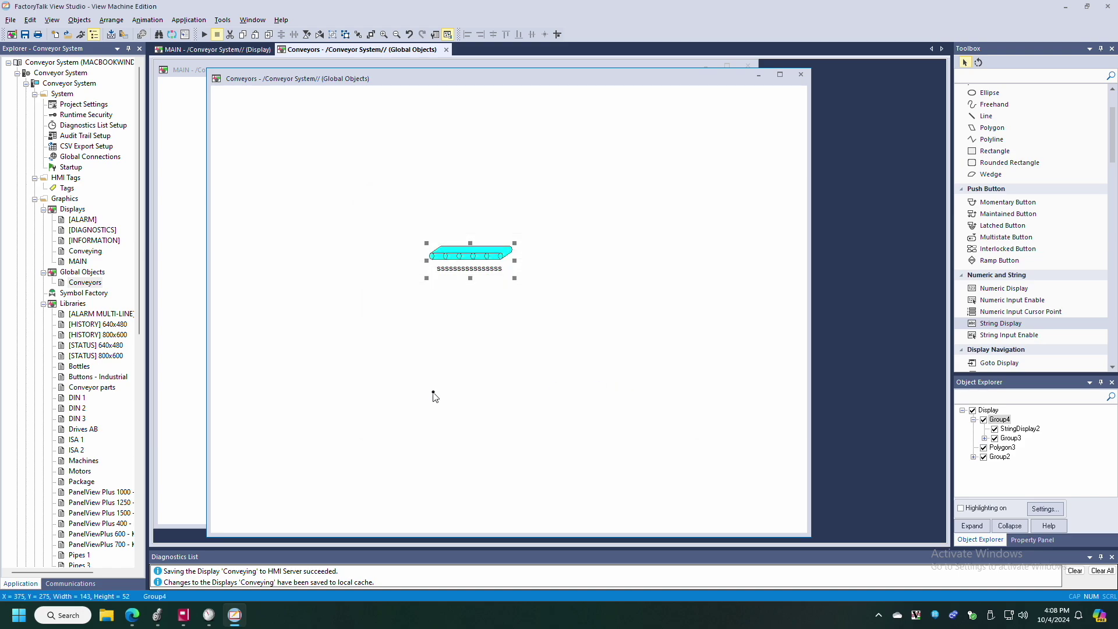
Give the conveyor a colour animation driven by {#1.Running}, red for 0 and green for 1
left_click(480, 259)
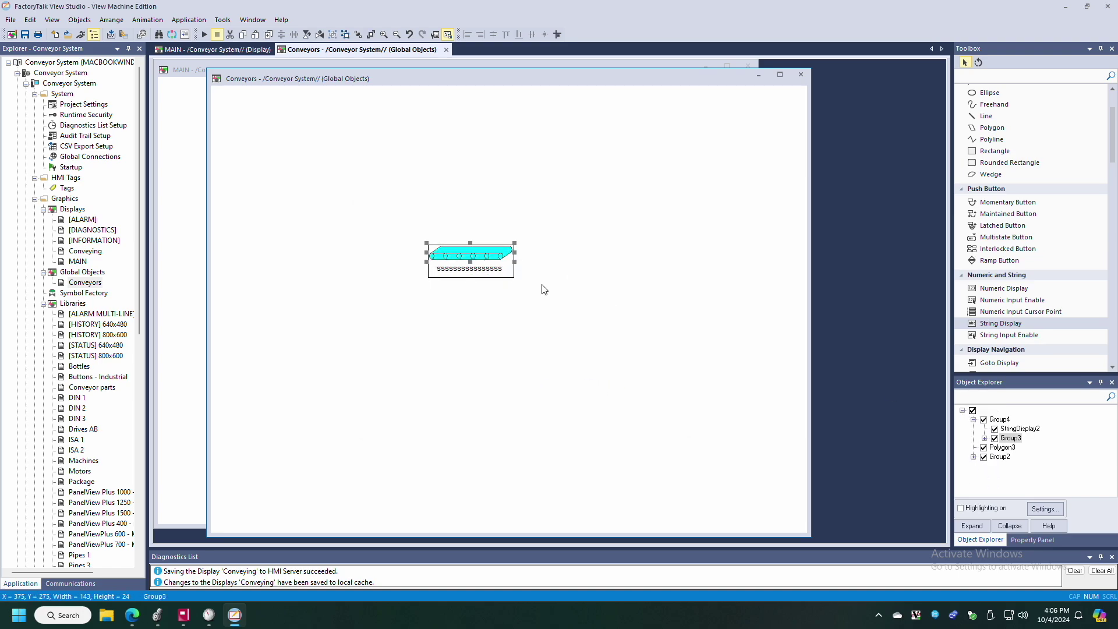
right_click(491, 255)
mouse_move(573, 316)
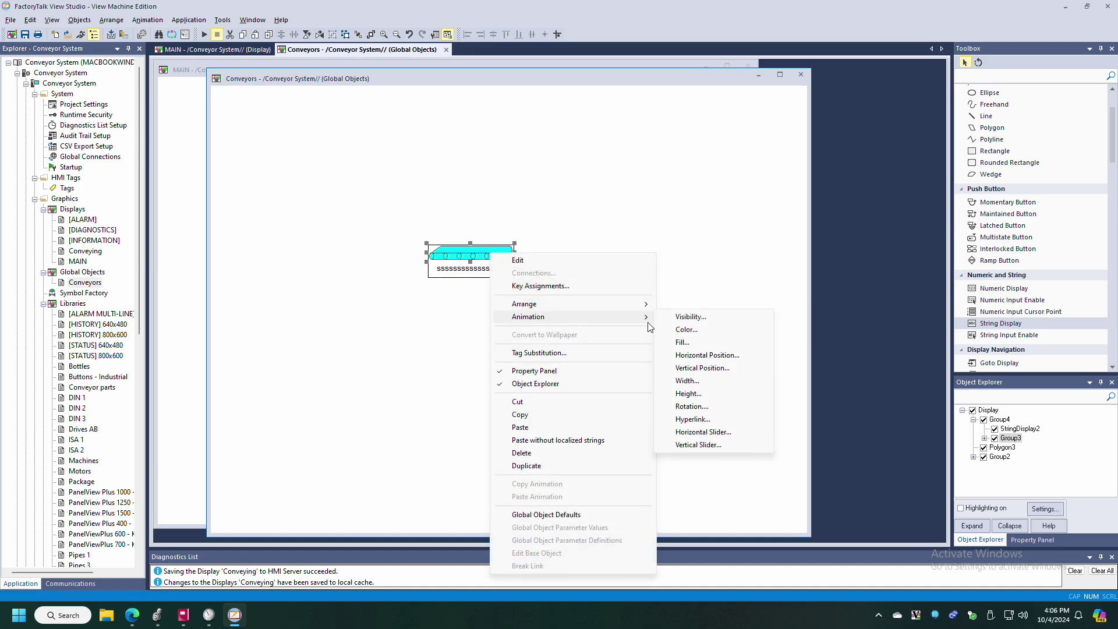
left_click(693, 331)
left_click(864, 222)
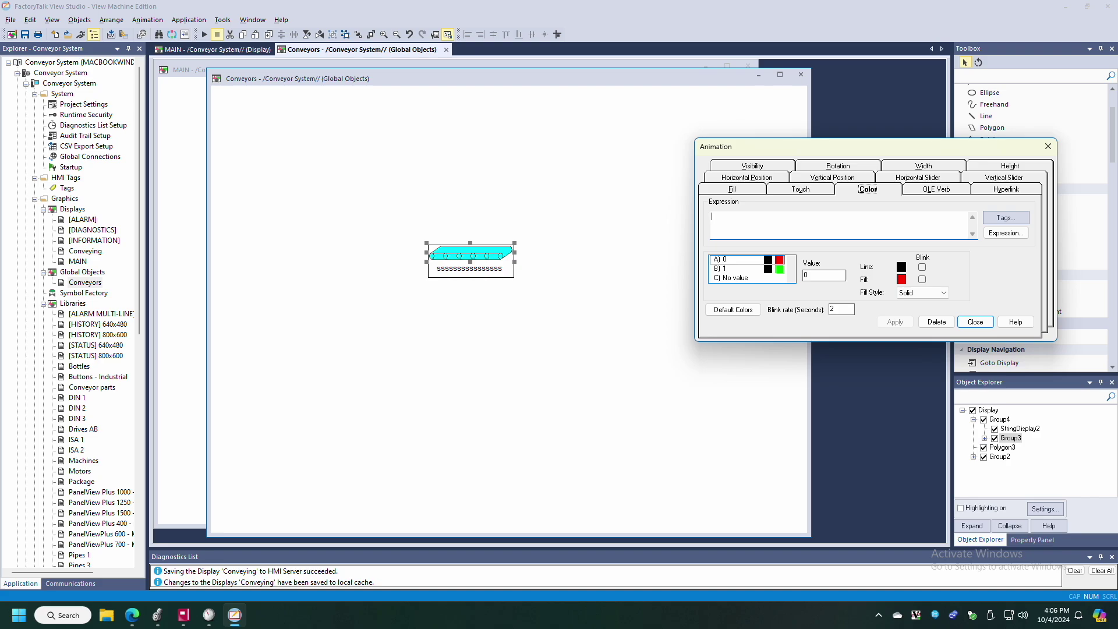
right_click(759, 219)
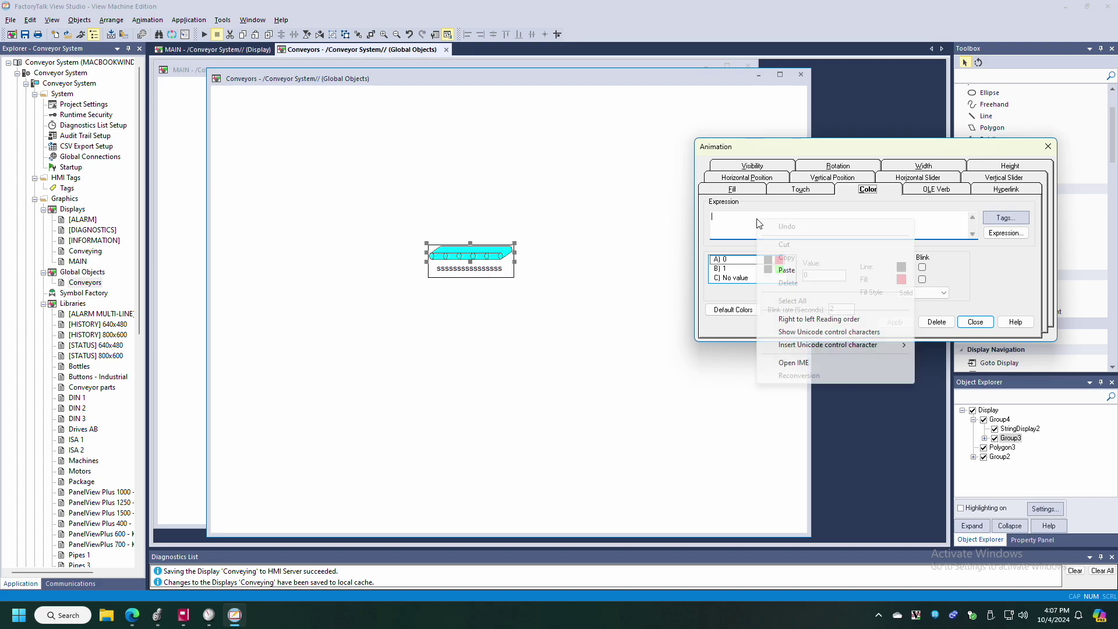
left_click(775, 266)
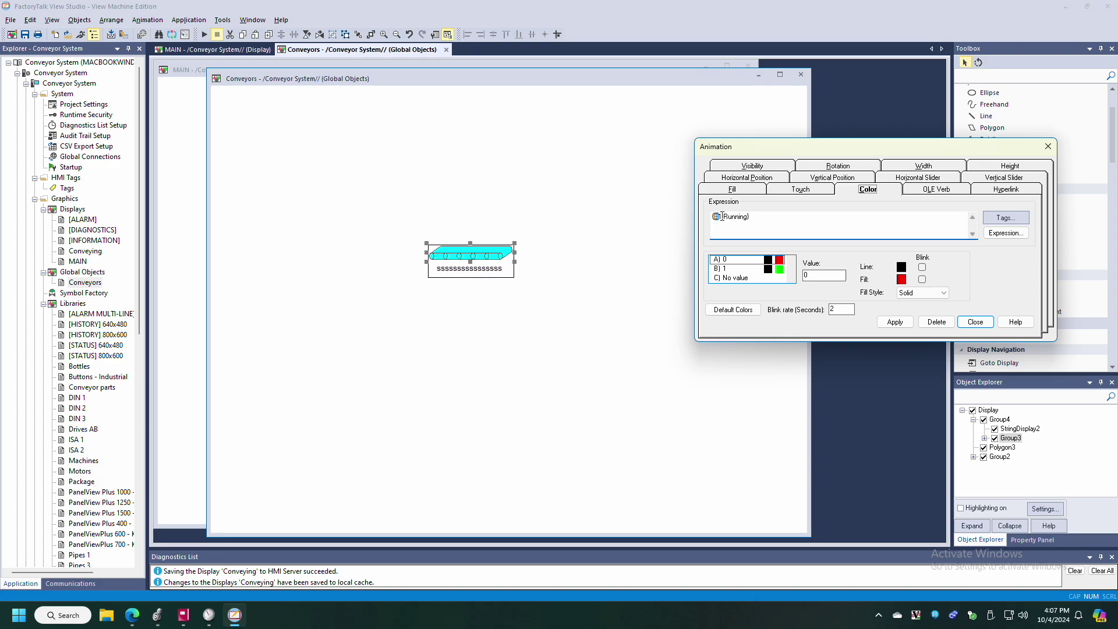
left_click_drag(723, 217, 743, 217)
left_click(896, 322)
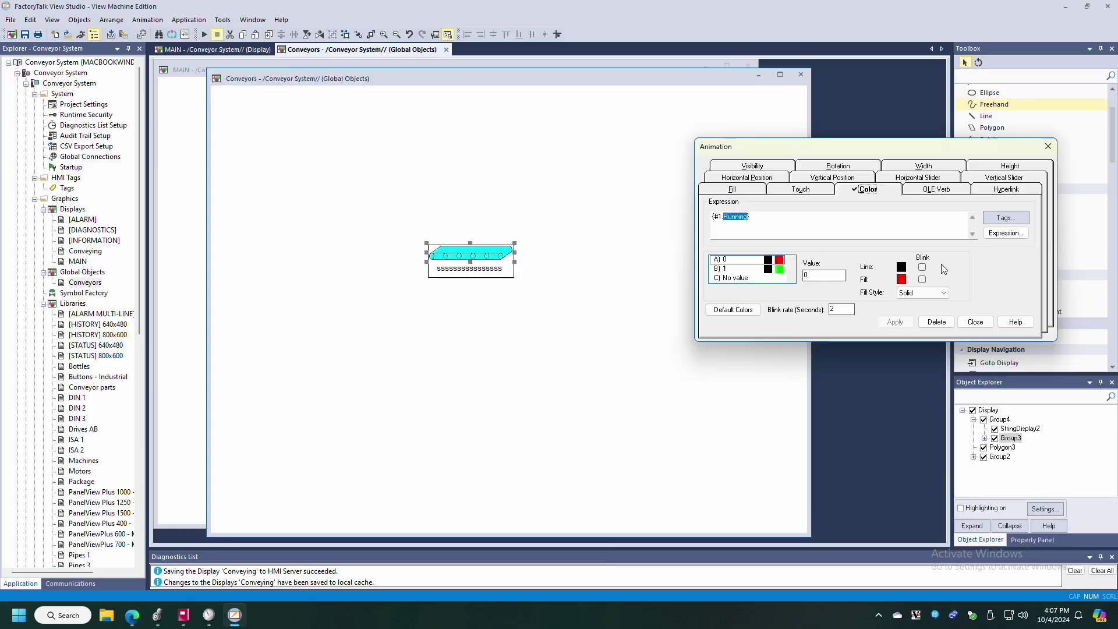
left_click(974, 322)
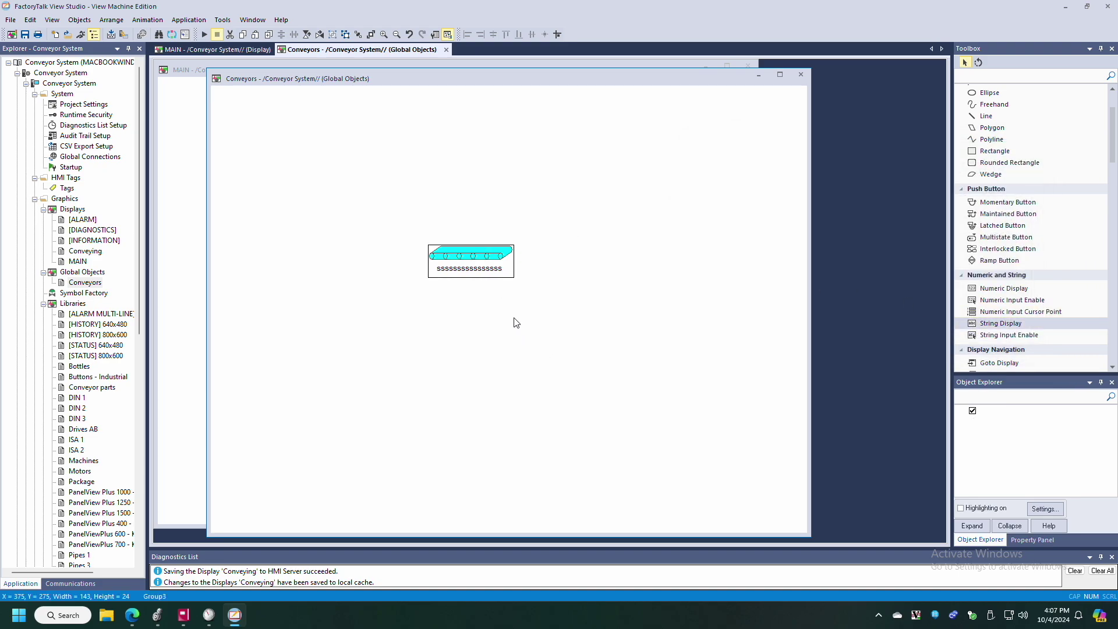
Connect the label string display's Value to the CV610.Timers tag
left_click(486, 273)
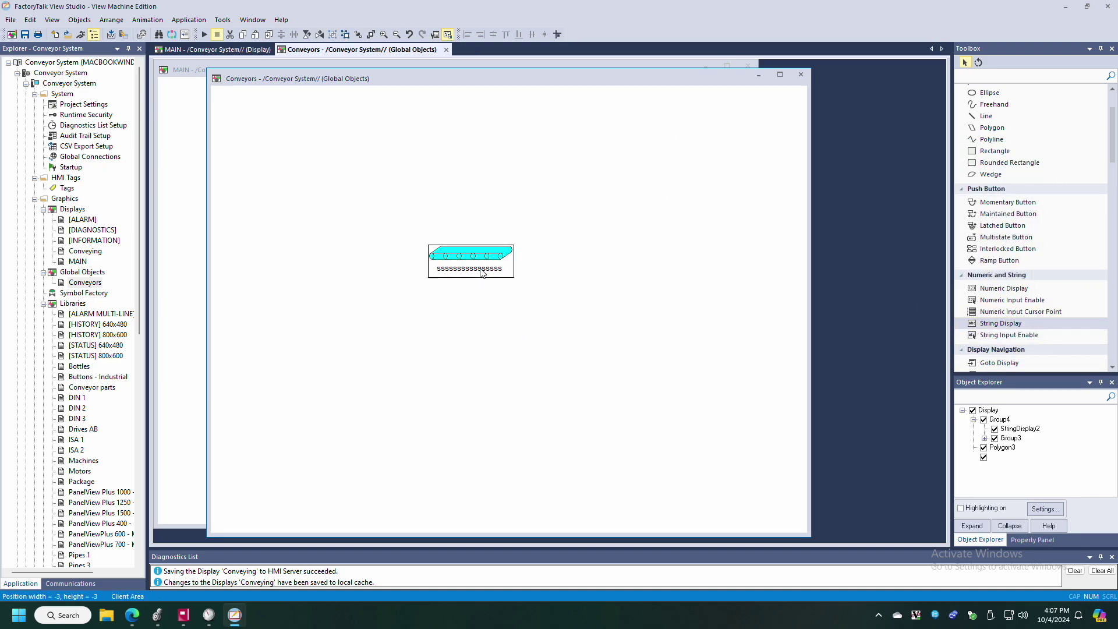
double_click(483, 273)
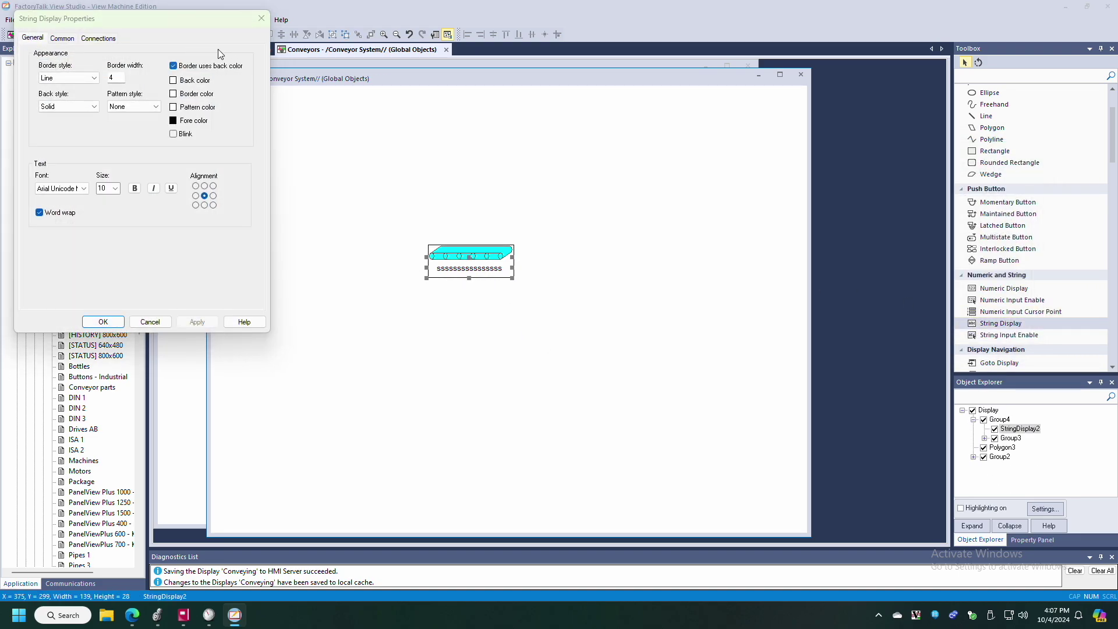
left_click_drag(204, 21, 348, 204)
left_click(243, 222)
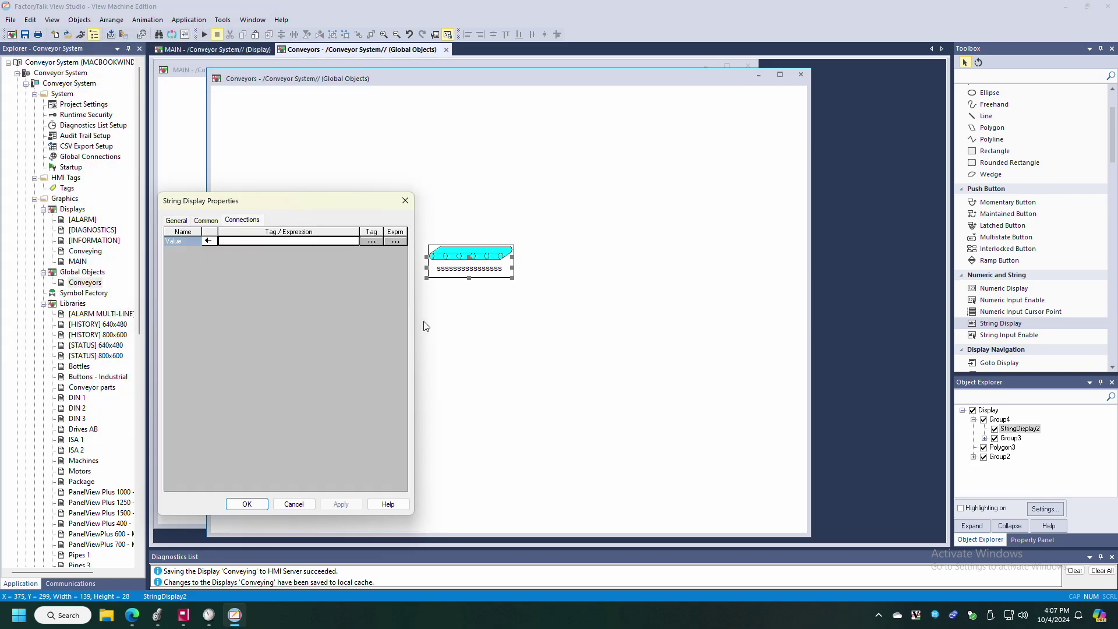
left_click(286, 242)
left_click(371, 241)
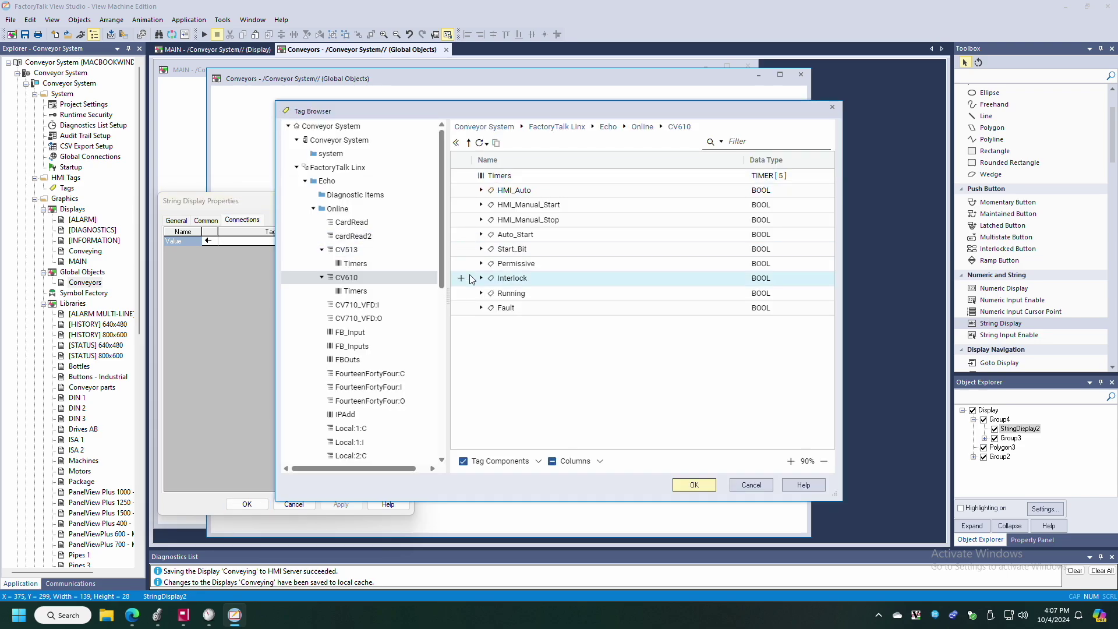
left_click(349, 278)
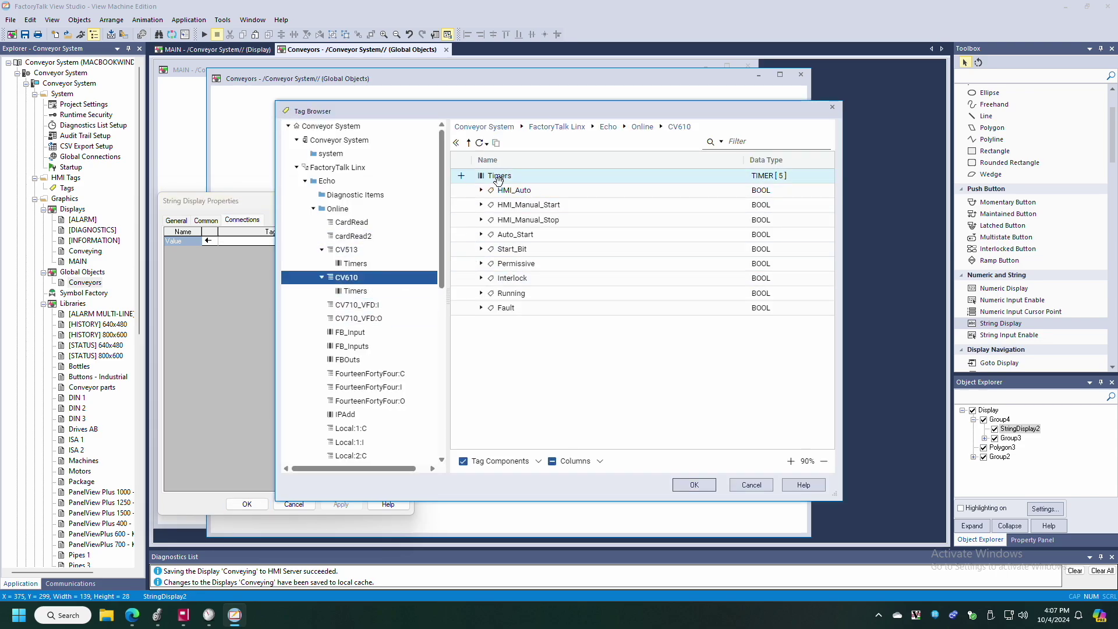
left_click(500, 176)
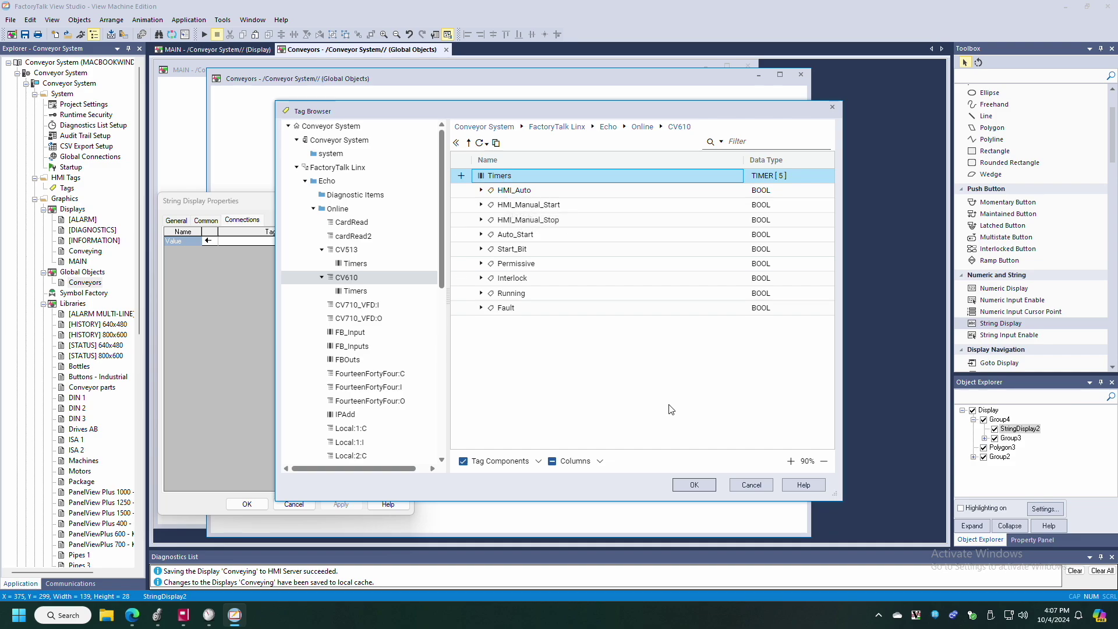
left_click(694, 485)
left_click(275, 242)
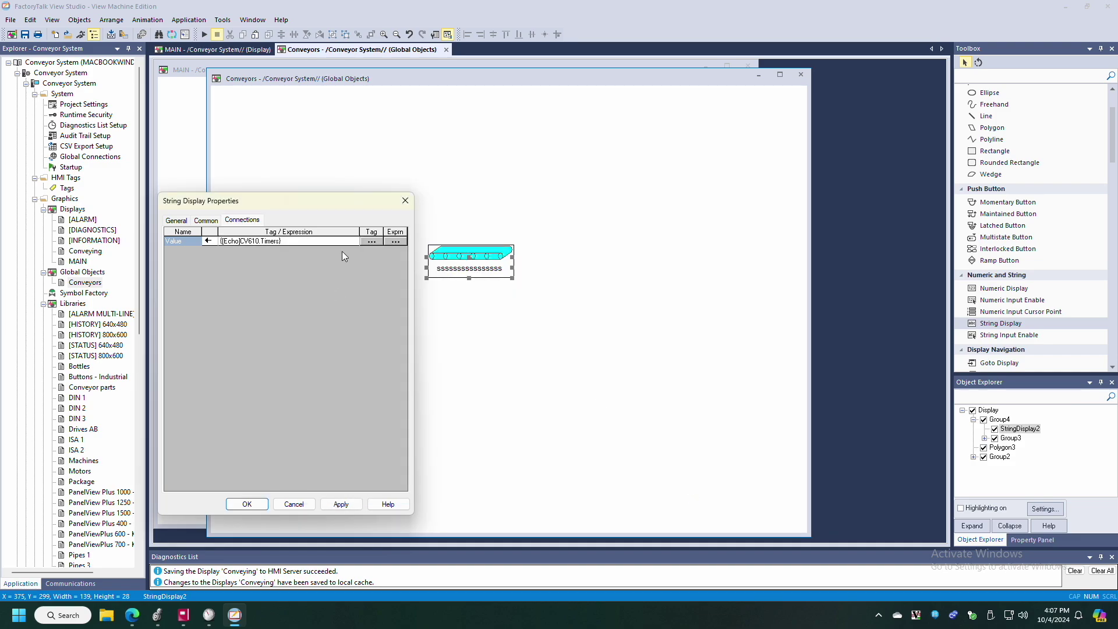
key("BackSpace")
key("BackSpace")
key("BackSpace")
key("BackSpace")
key("BackSpace")
key("BackSpace")
type("@")
left_click_drag(259, 241, 224, 245)
type("#1")
left_click(284, 504)
left_click(388, 211)
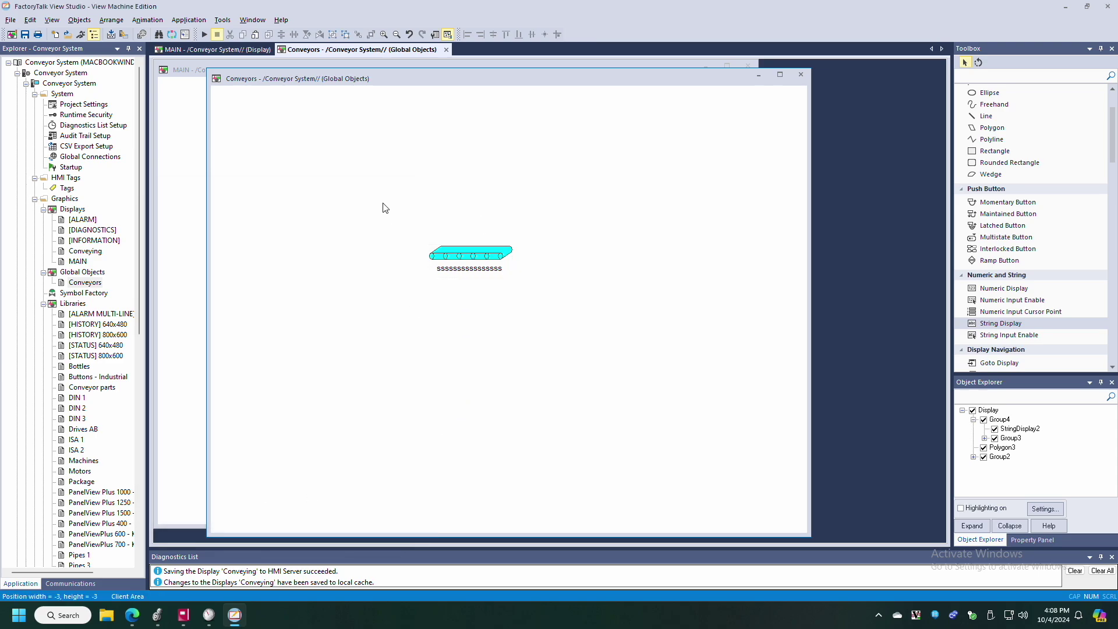
Copy the conveyor group and paste one instance onto the MAIN display, placed up and left
left_click_drag(384, 207, 562, 364)
right_click(476, 256)
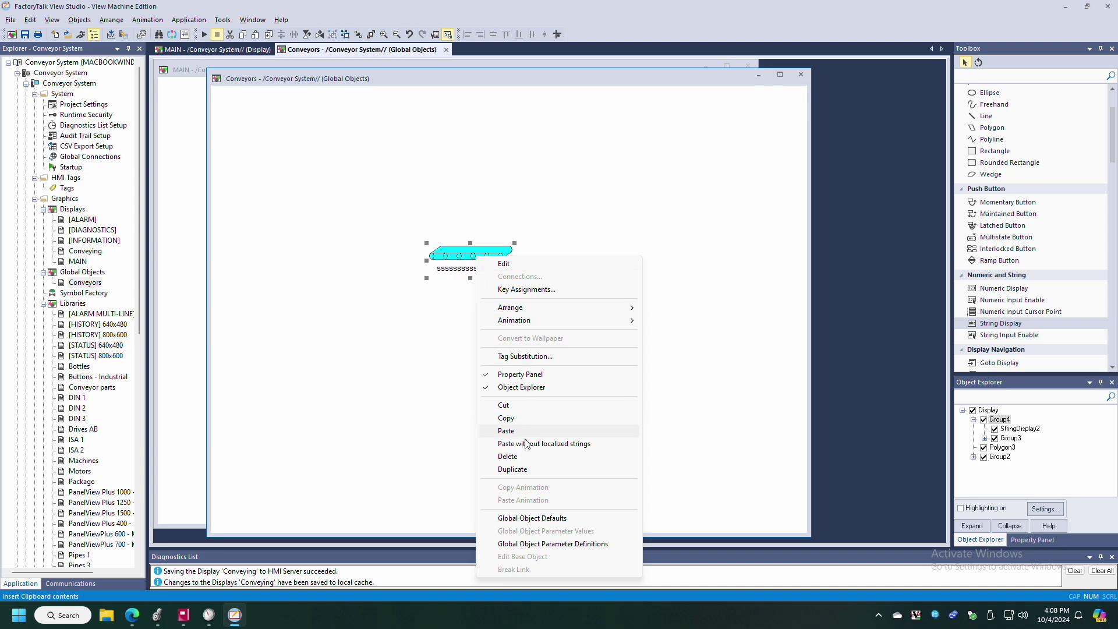
left_click(506, 418)
left_click(184, 292)
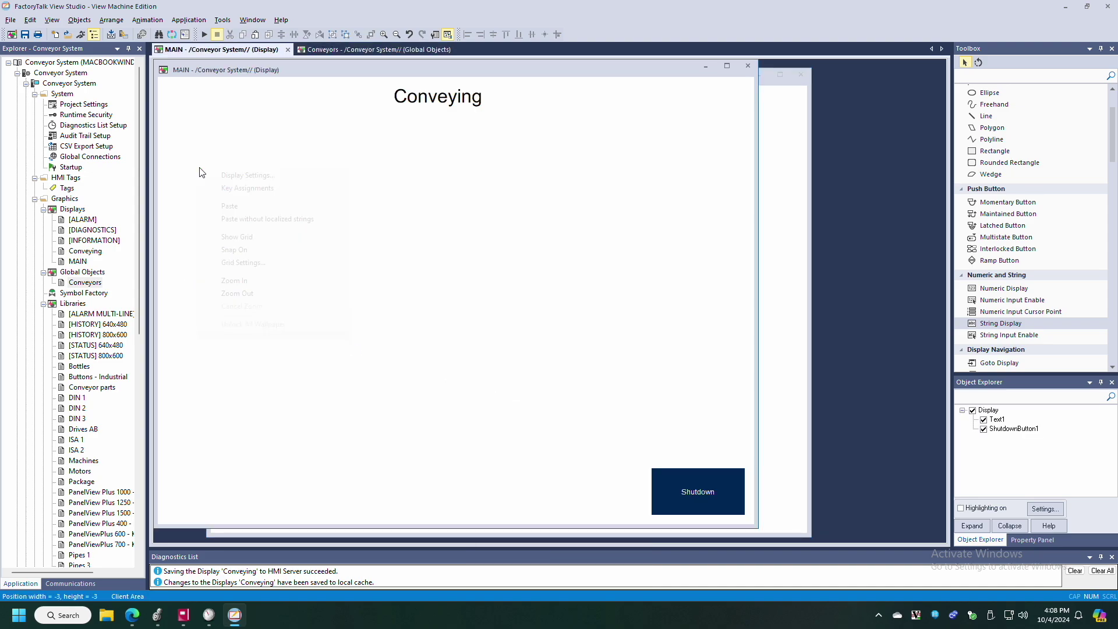
right_click(200, 170)
left_click(229, 207)
left_click_drag(413, 249, 348, 217)
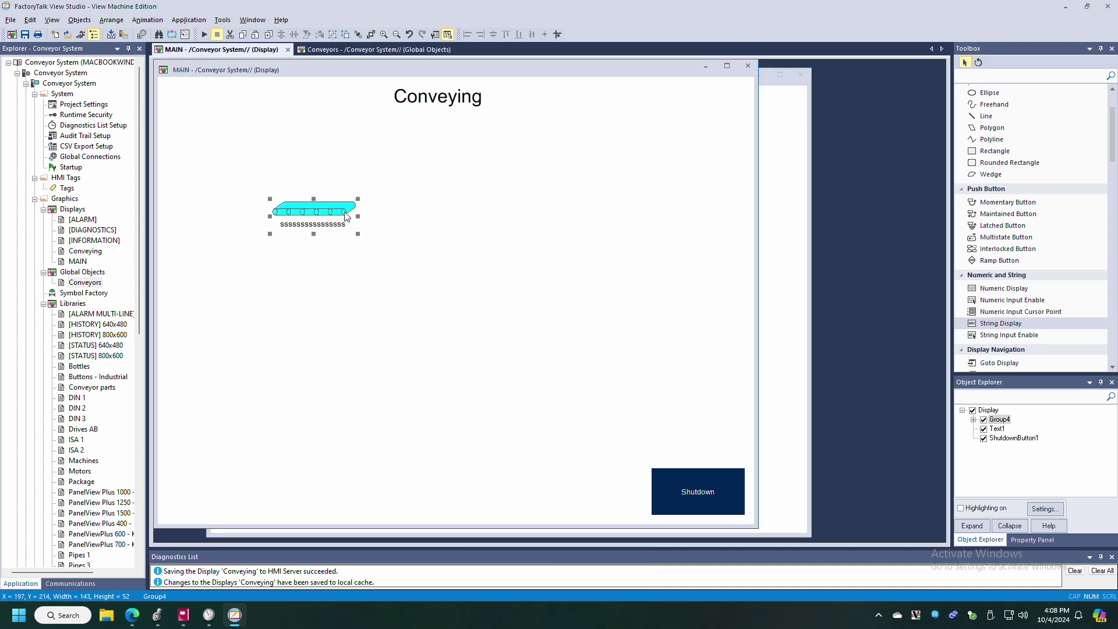
Paste a second conveyor instance on MAIN to the right of the first
right_click(487, 218)
left_click(499, 245)
left_click_drag(419, 243, 501, 217)
left_click(324, 215)
right_click(325, 215)
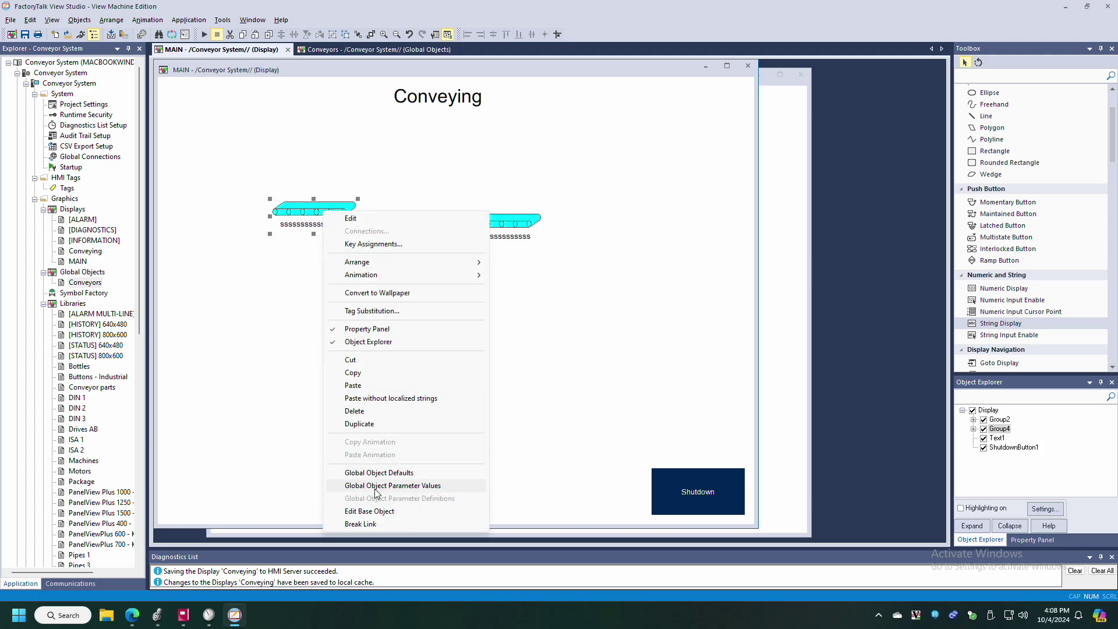
Set the left conveyor's parameter #1 value to {[Echo]CV610}
left_click(398, 487)
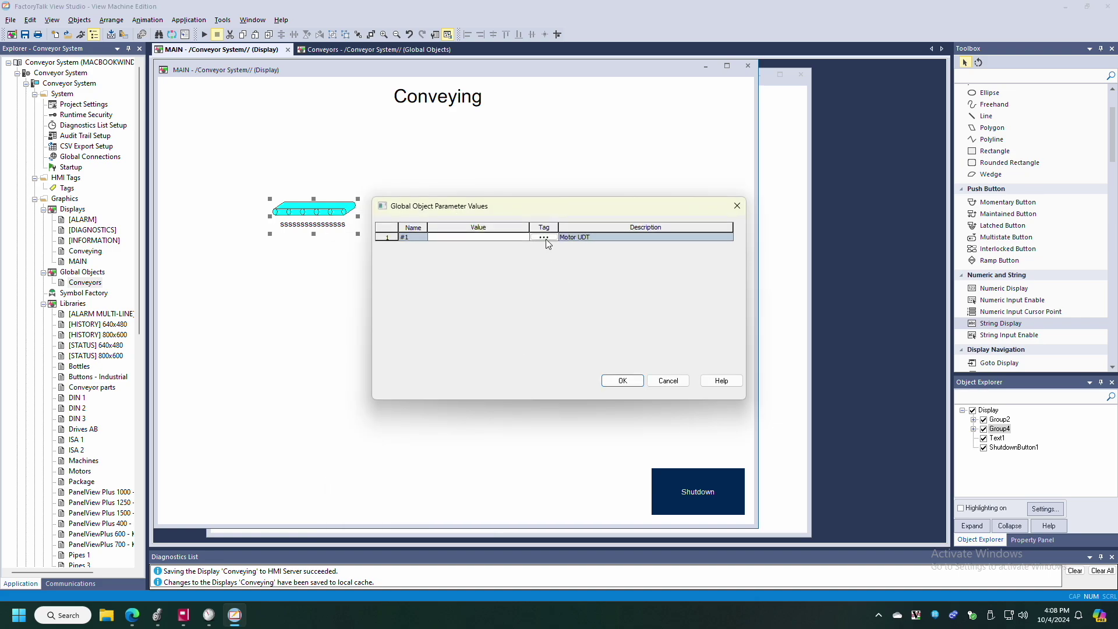
left_click(543, 238)
left_click(348, 279)
left_click(501, 177)
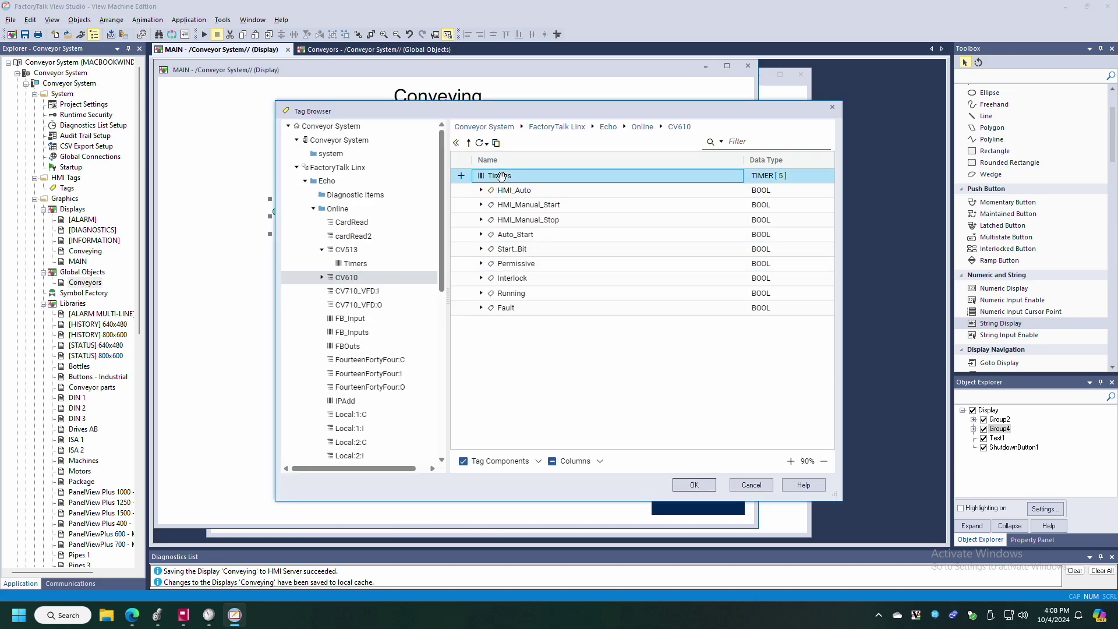
left_click(687, 482)
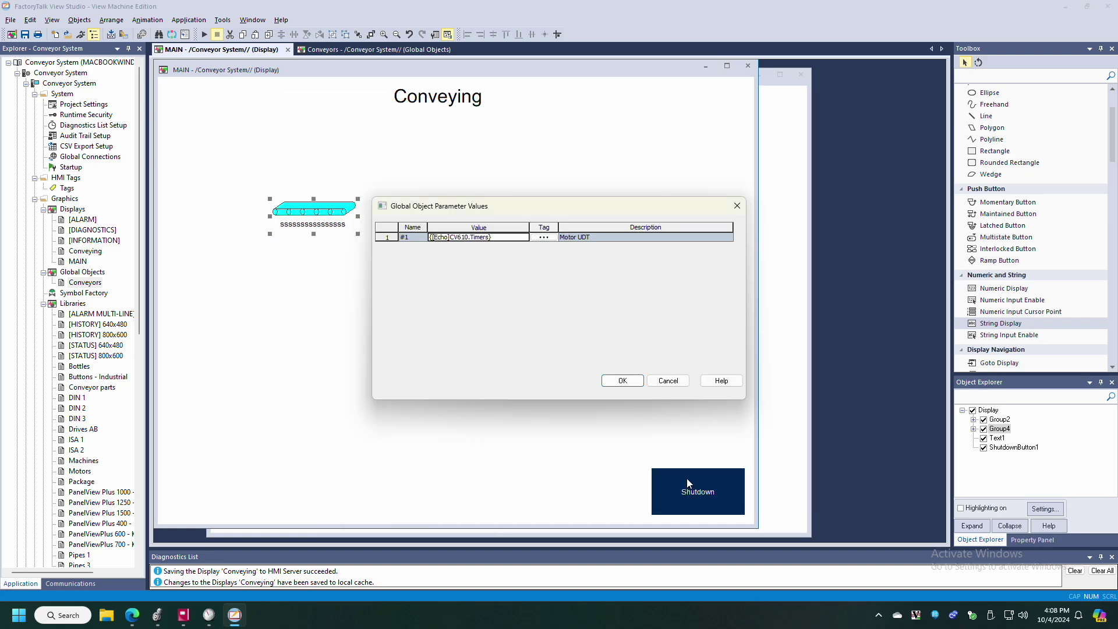
left_click(476, 237)
left_click(634, 385)
Browse the second conveyor's parameter #1 to the CV513 tag and edit its value
left_click(488, 224)
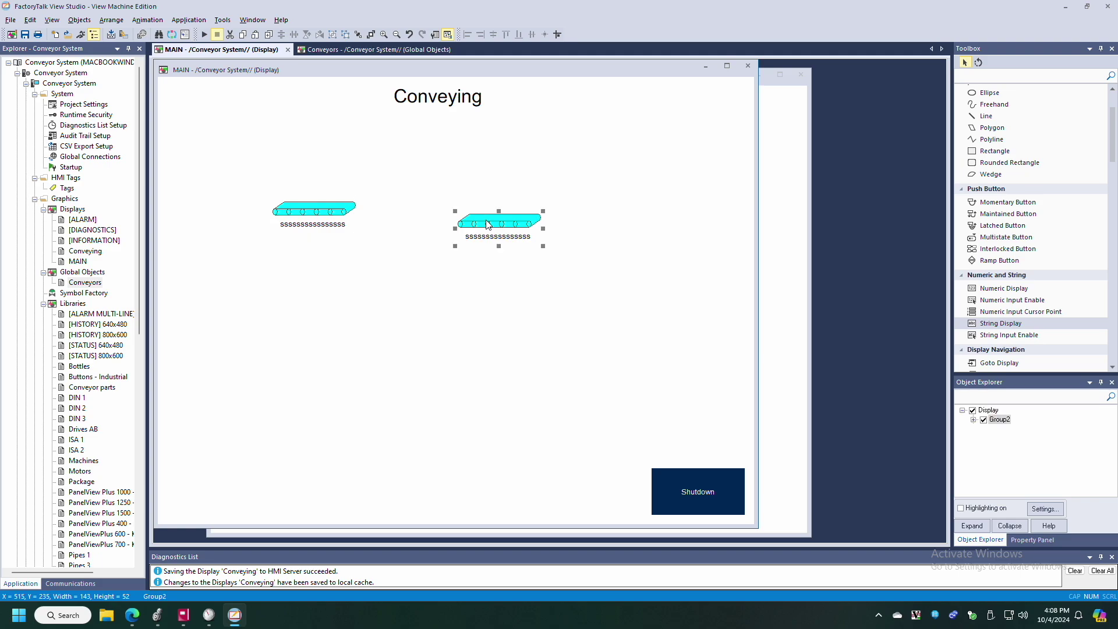
right_click(489, 224)
left_click(488, 224)
right_click(488, 224)
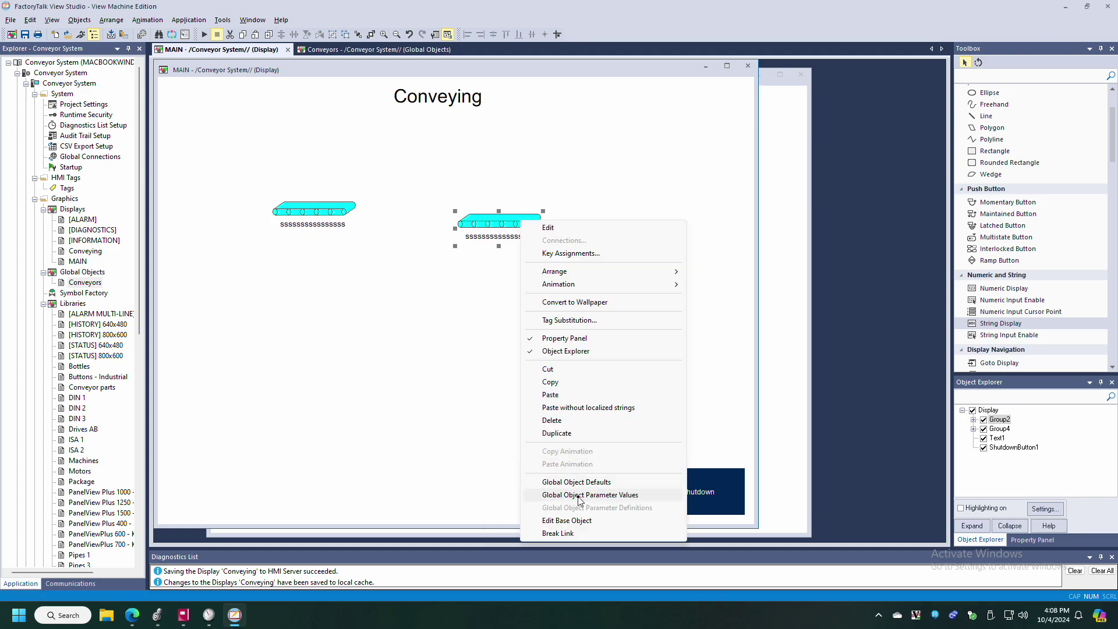
left_click(541, 494)
left_click(544, 237)
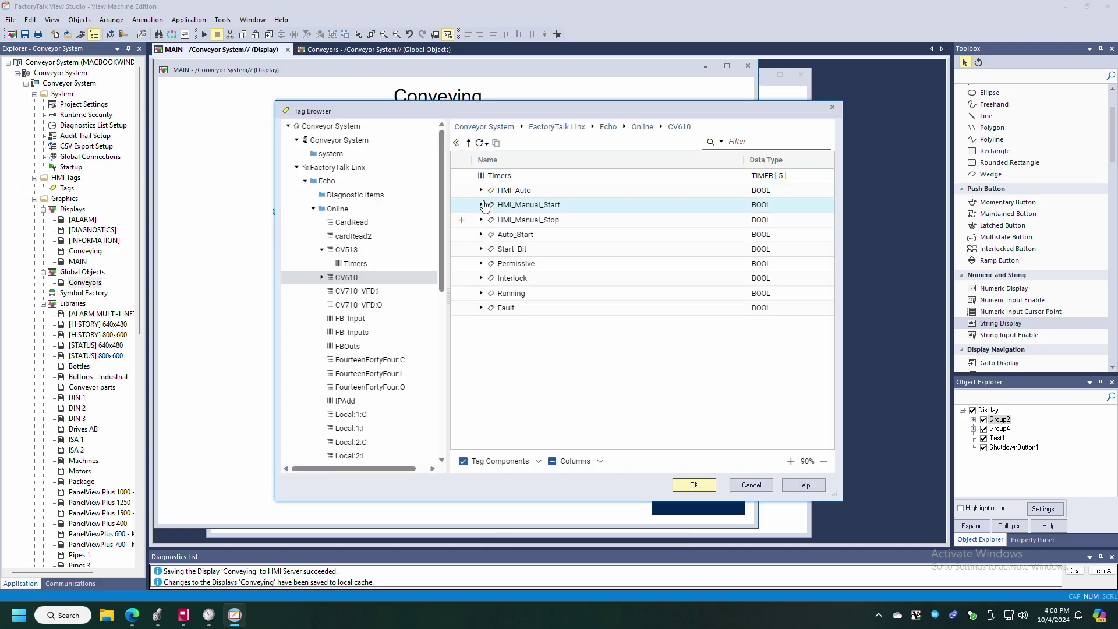
left_click(346, 249)
left_click(501, 175)
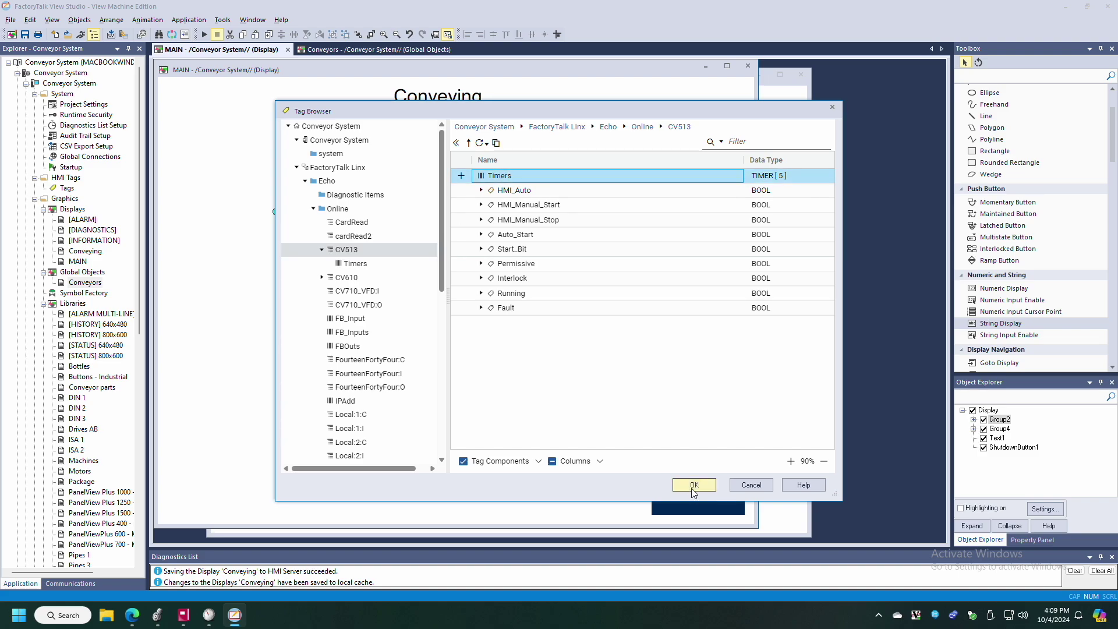
left_click(694, 485)
left_click(488, 239)
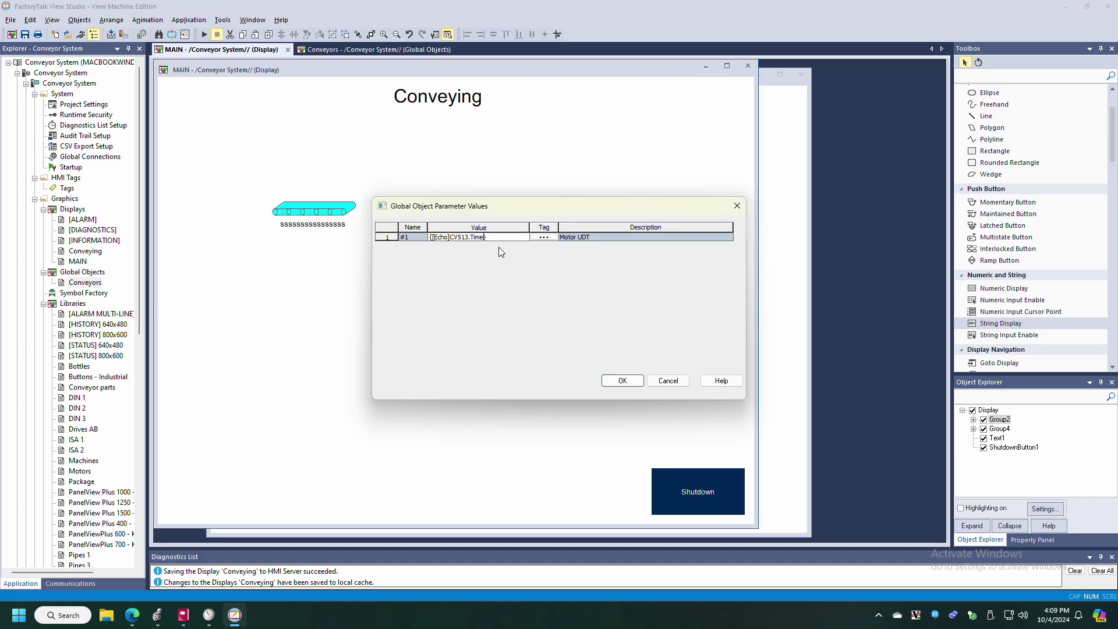
Confirm the CV513 value, place the second conveyor beside the first, and test-run MAIN
left_click(622, 381)
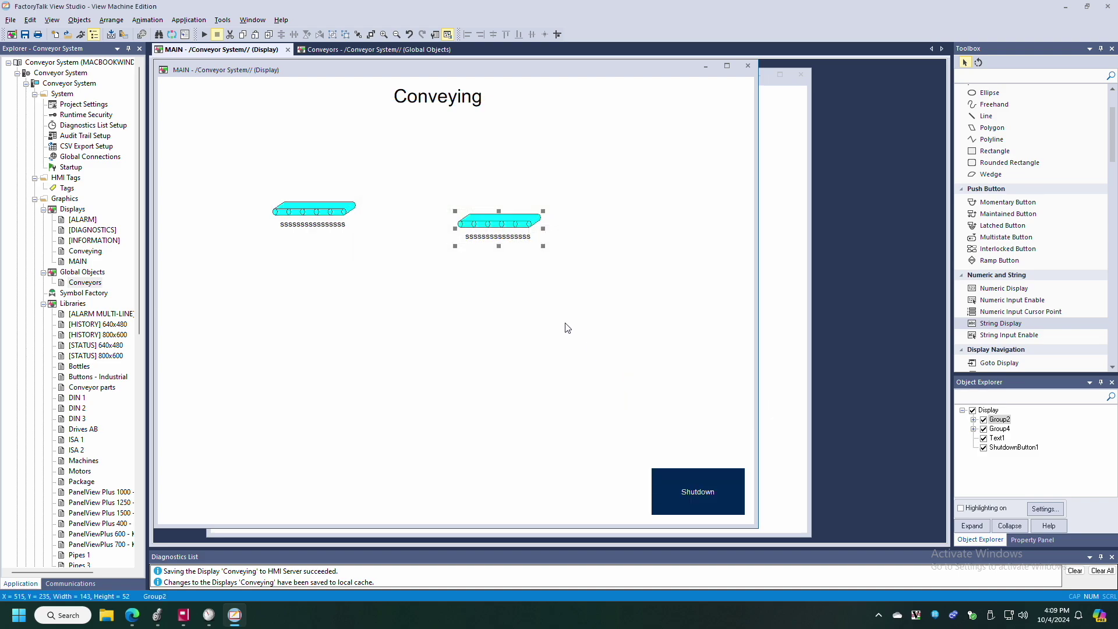
left_click_drag(490, 217, 412, 202)
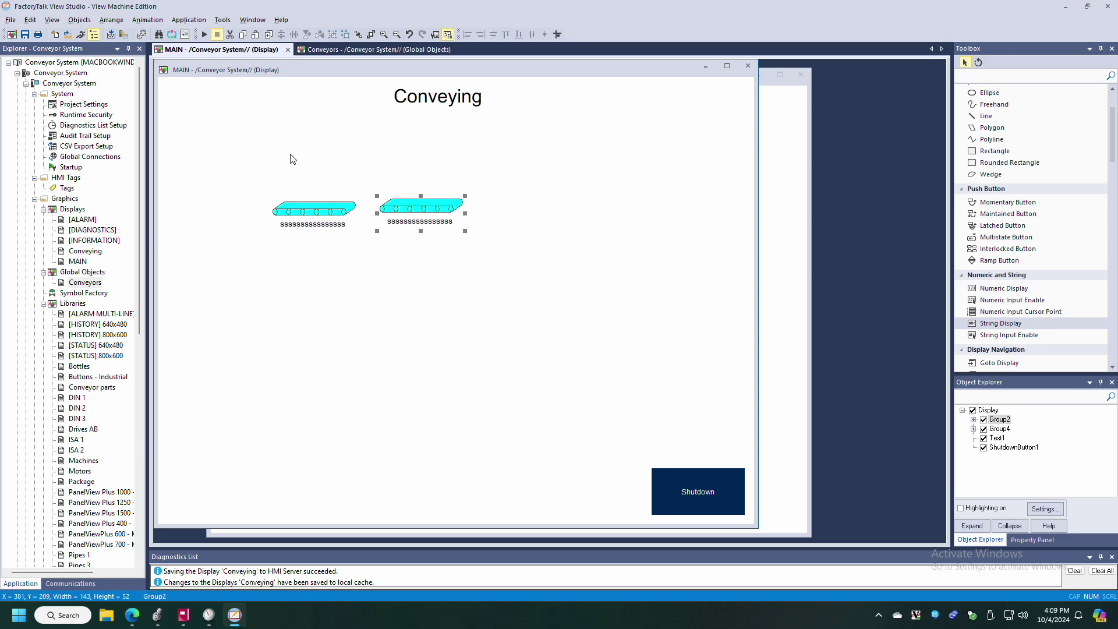
left_click(204, 34)
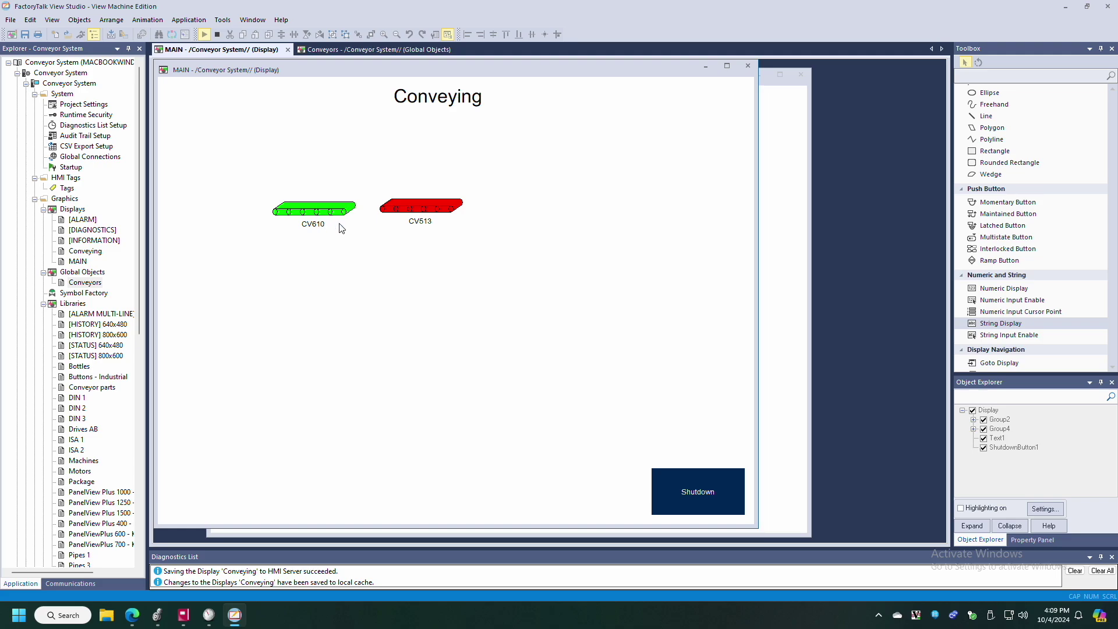
left_click(216, 34)
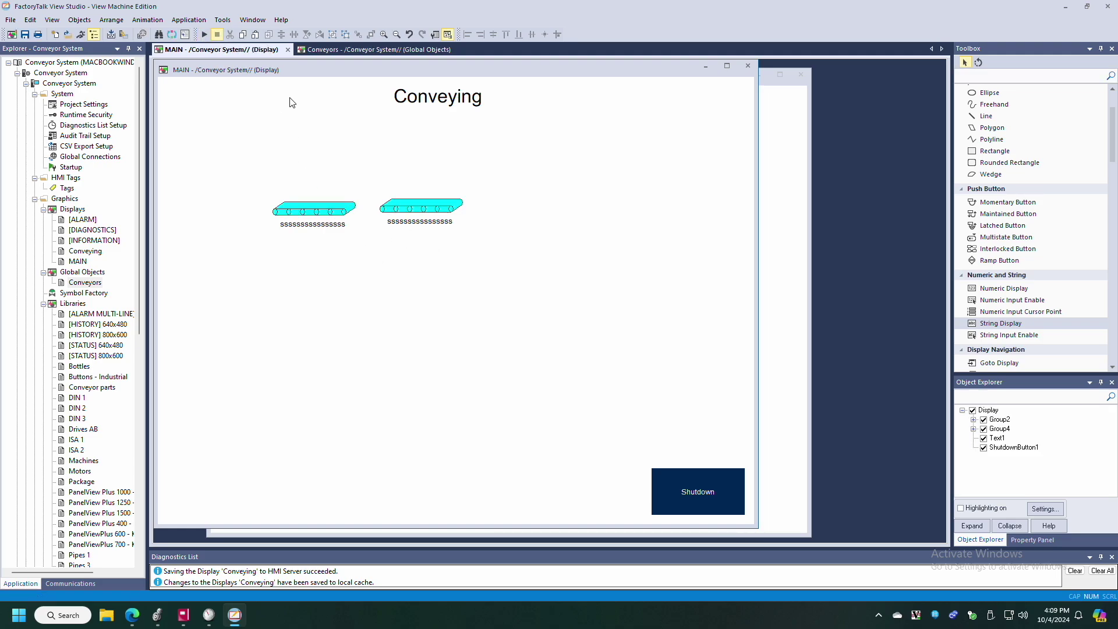
Make the Conveyors label text bold and larger, then save the global object
left_click(360, 50)
left_click(476, 273)
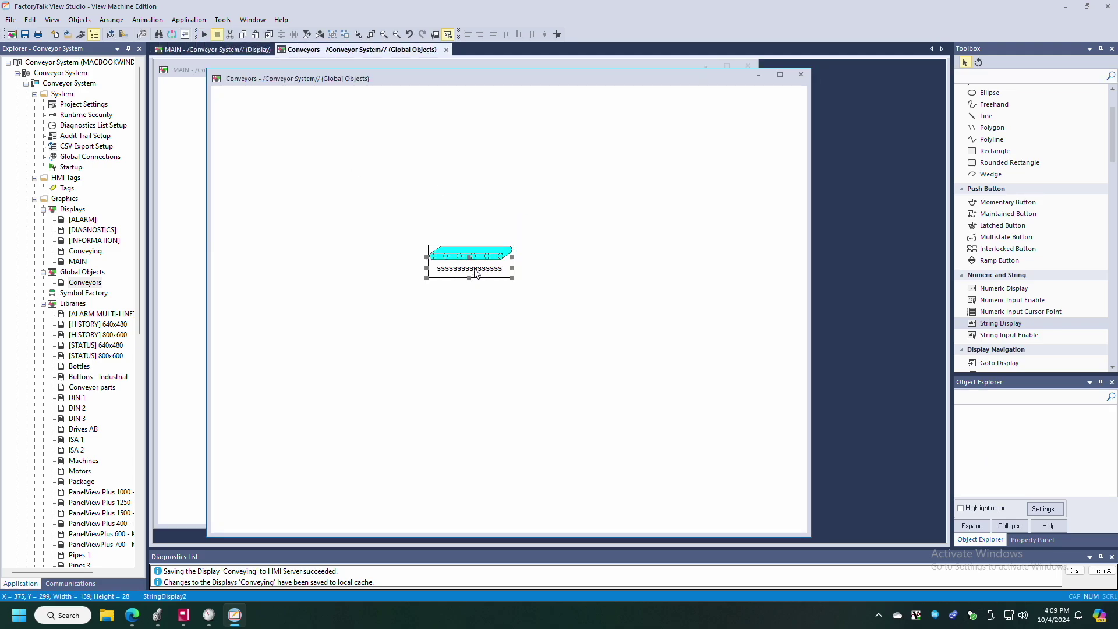
double_click(475, 273)
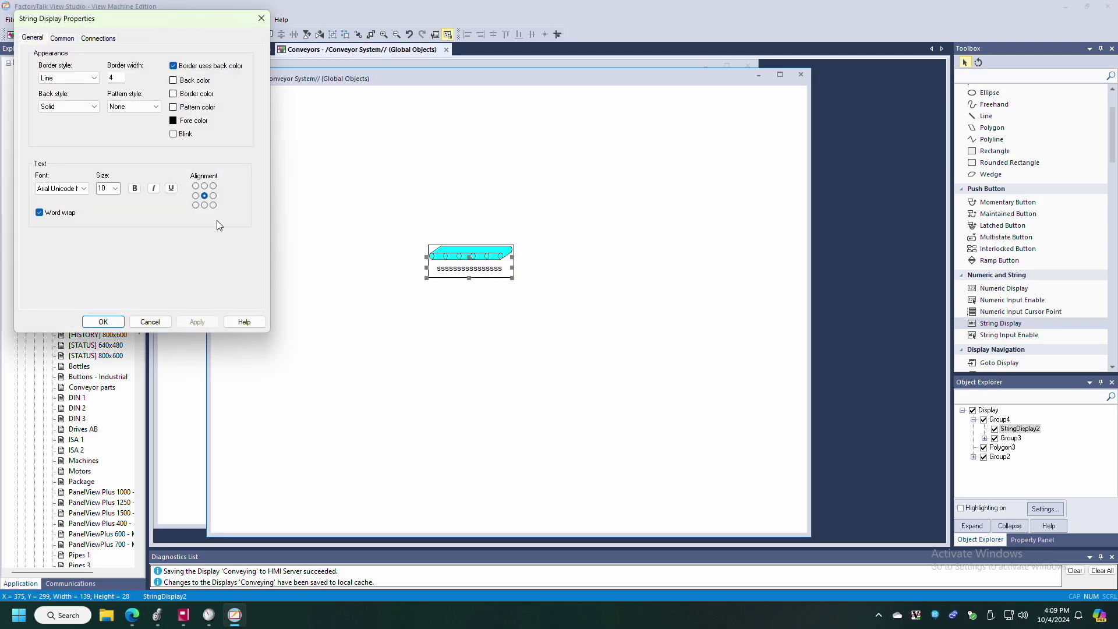
left_click(116, 189)
left_click(110, 240)
left_click(104, 322)
left_click(478, 346)
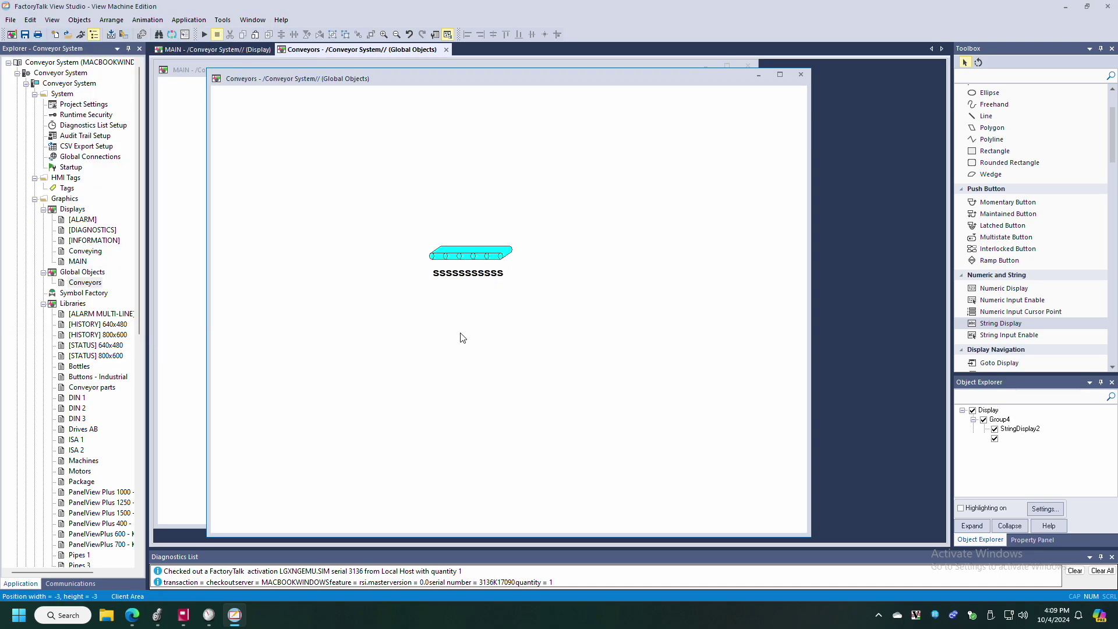
left_click(26, 35)
Close the Conveyors global object and the MAIN display, saving the changes to MAIN
left_click(801, 75)
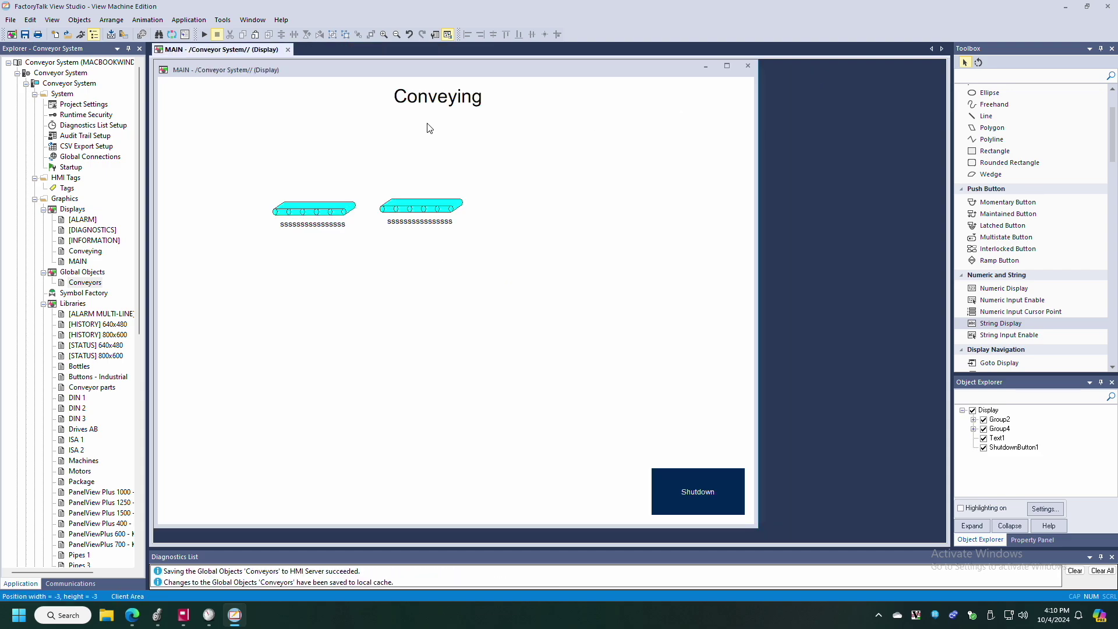
left_click(747, 68)
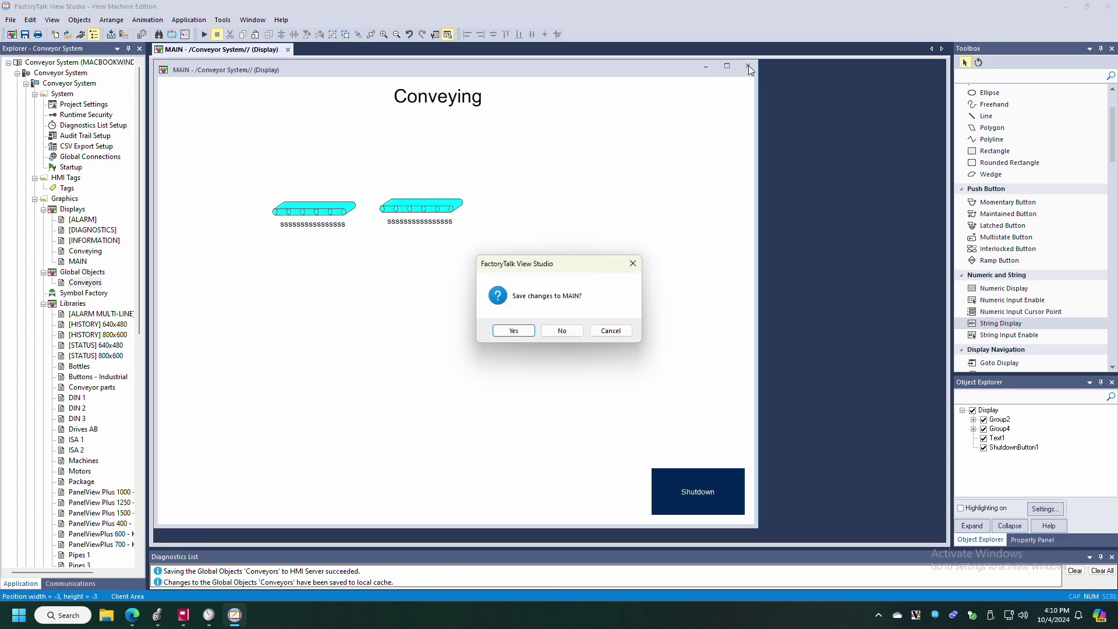
left_click(511, 329)
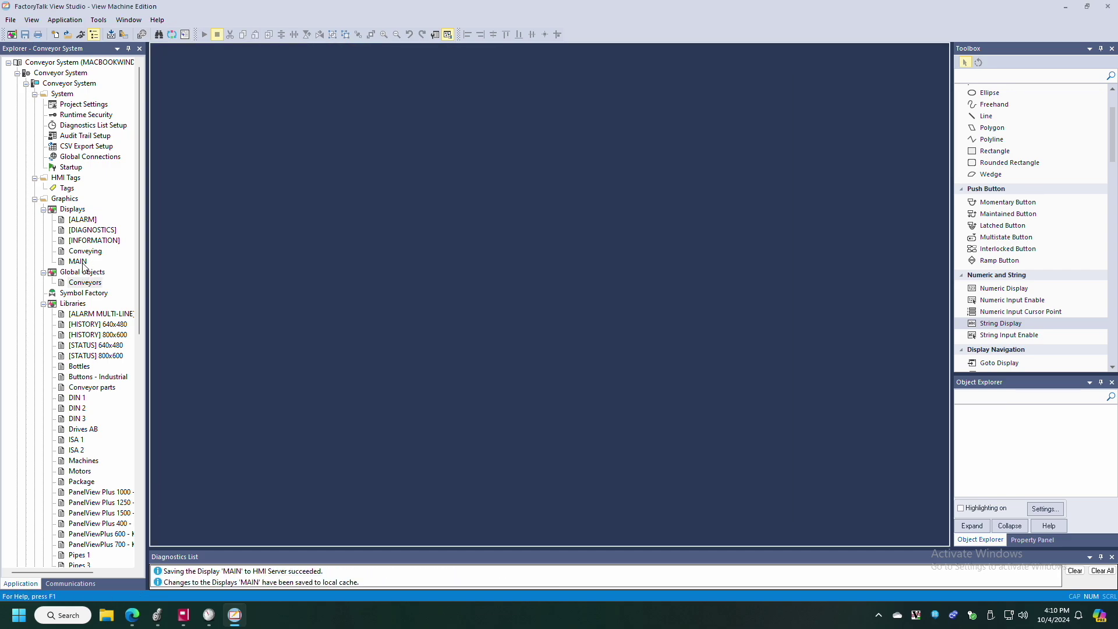
Reopen MAIN and test it: bold CV610 on a green conveyor, CV513 on red
double_click(82, 263)
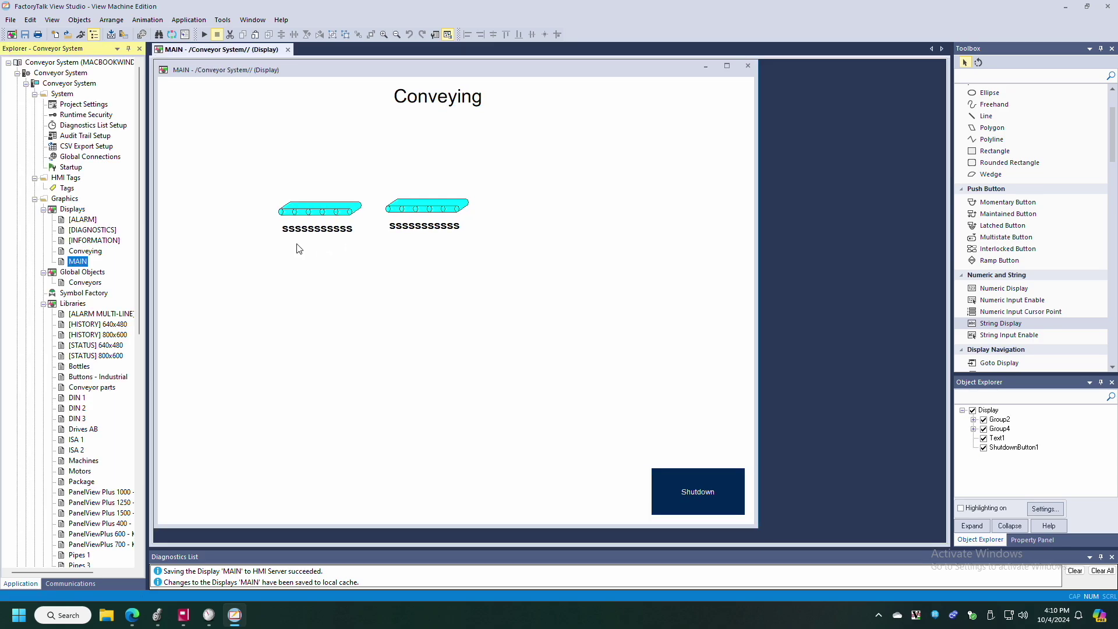
left_click(318, 230)
left_click(204, 34)
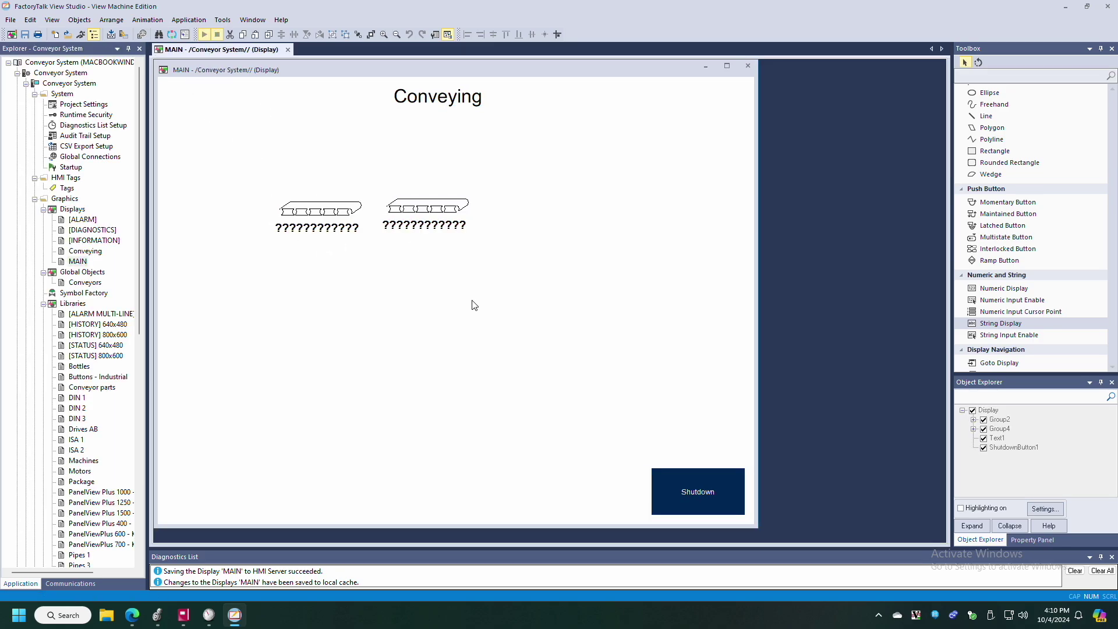